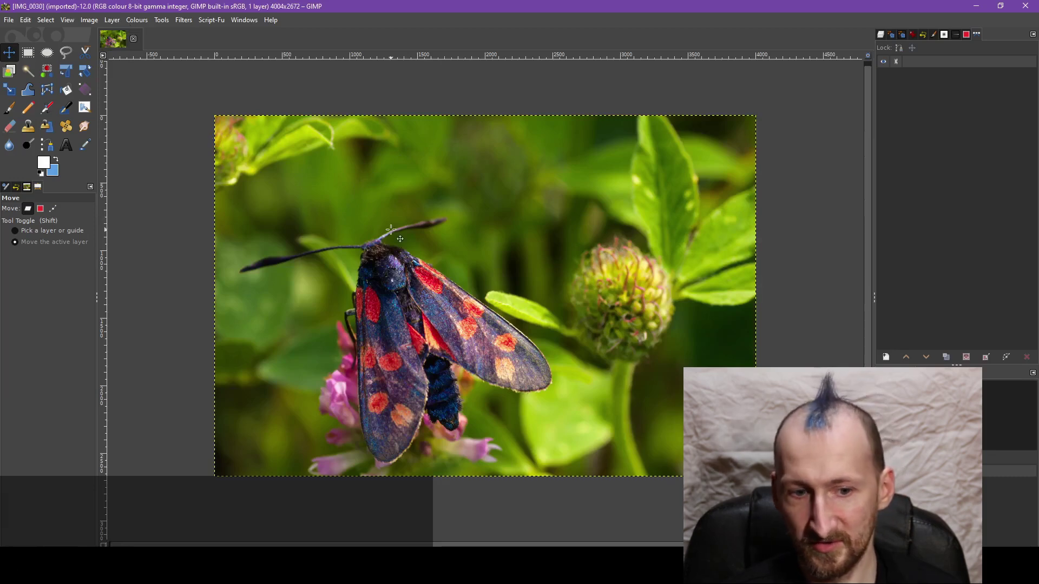
key(ctrl+7)
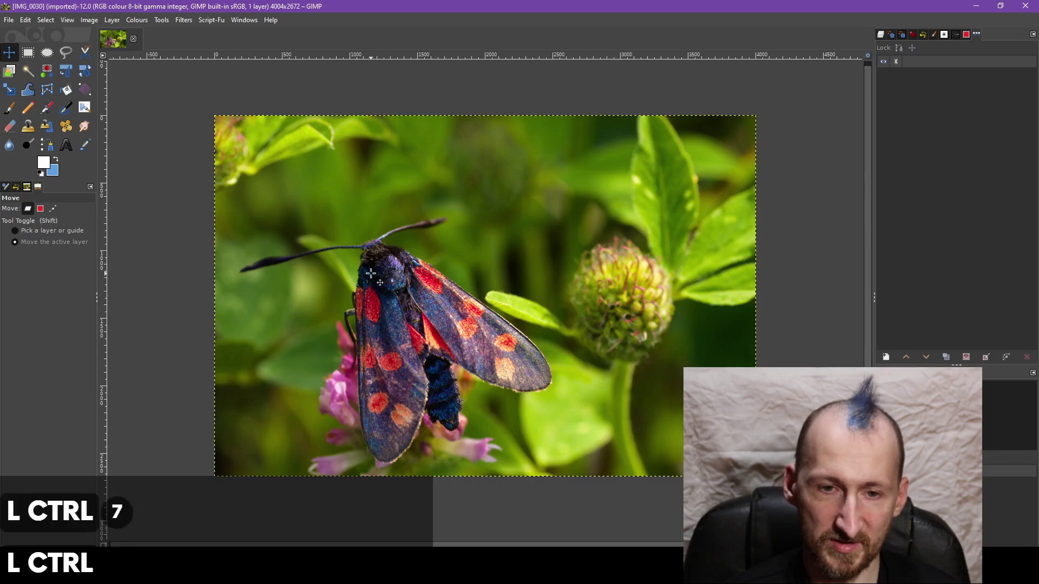
key(ctrl+2)
key(ctrl+1)
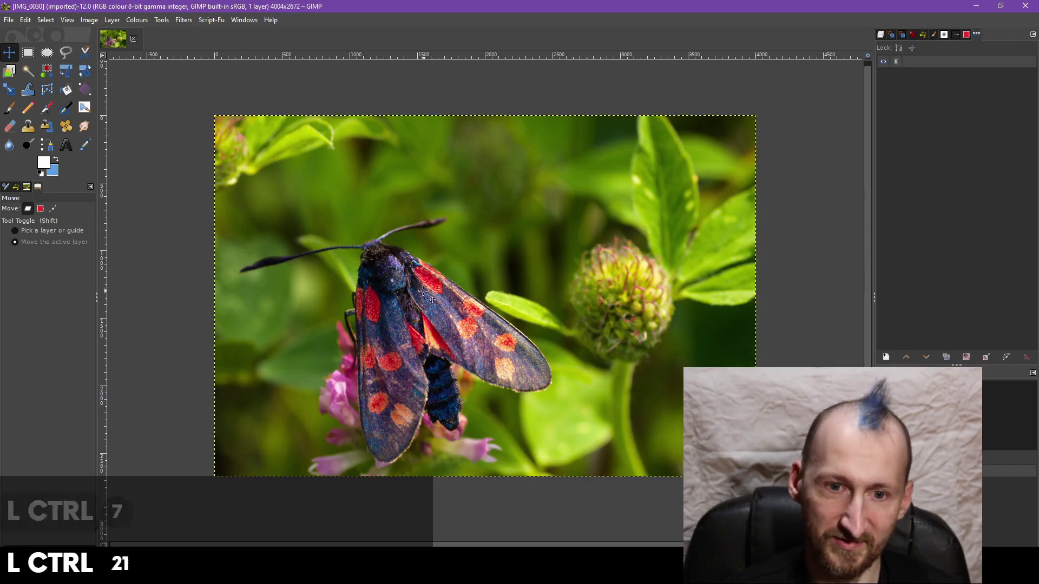
scroll(419, 289, up, 5)
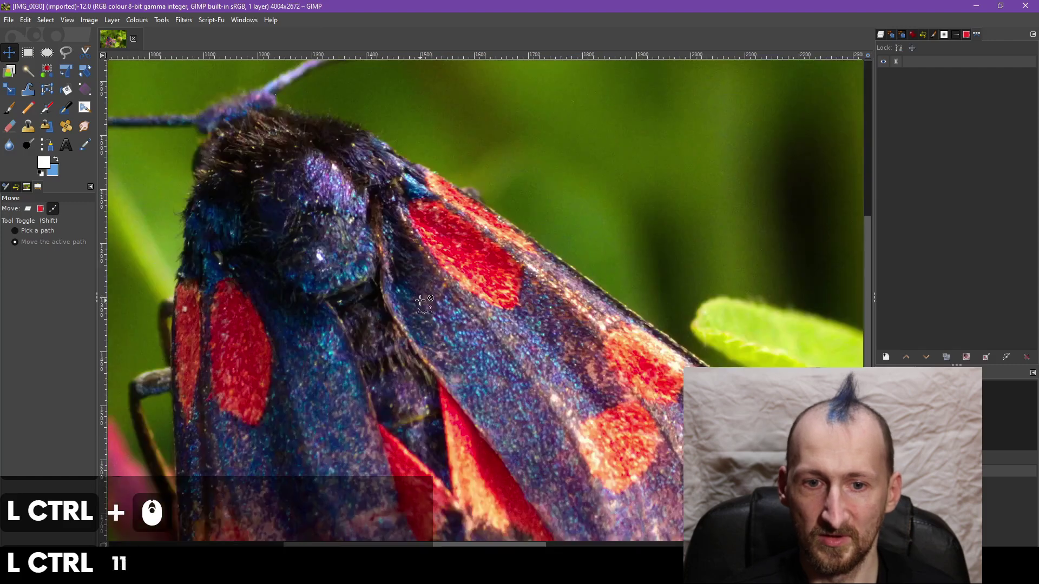
scroll(421, 296, down, 3)
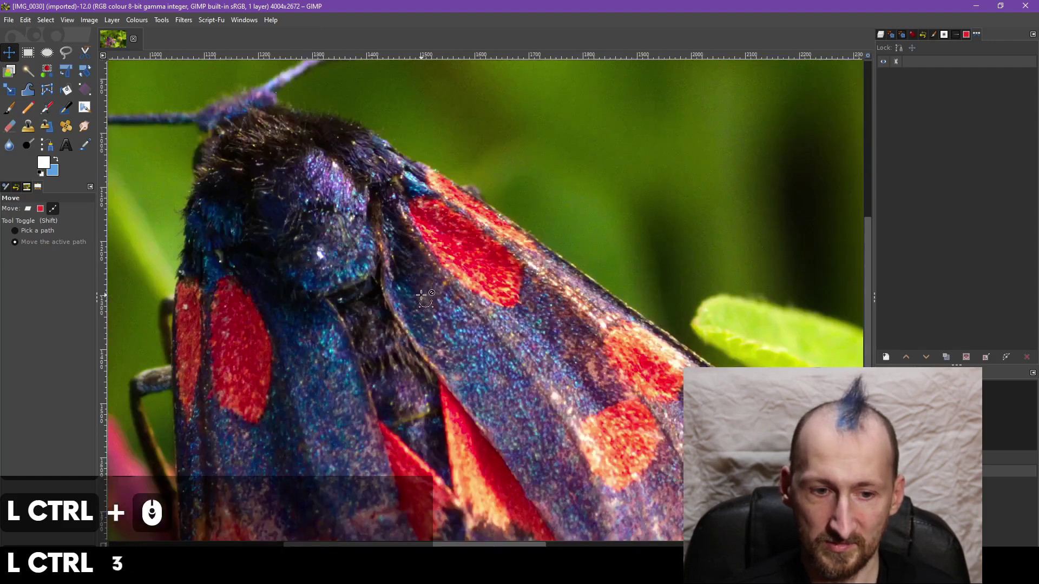
scroll(421, 297, down, 6)
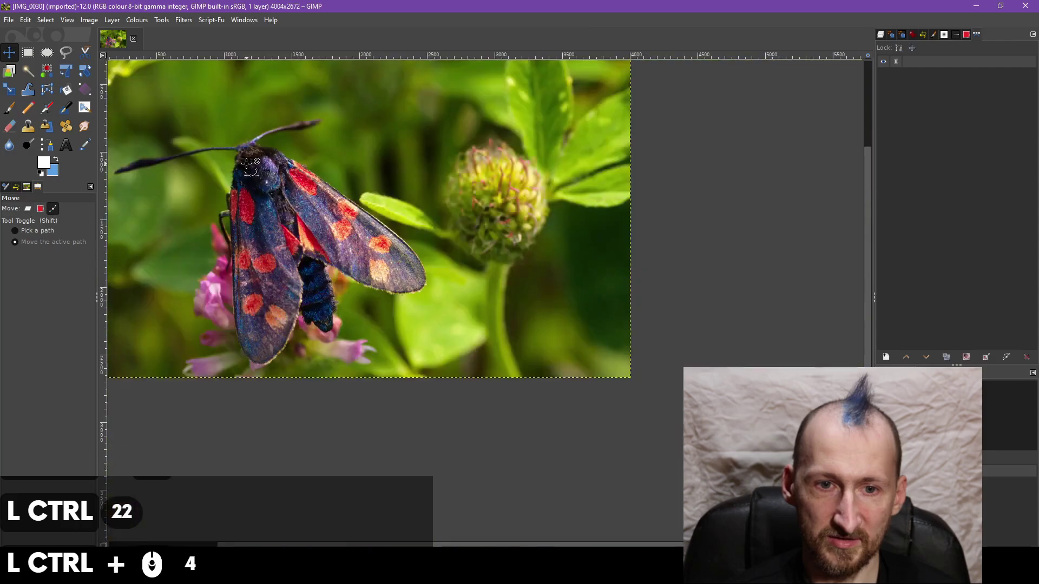
- Scale the moth photo to 25 % of its width and height
click(132, 19)
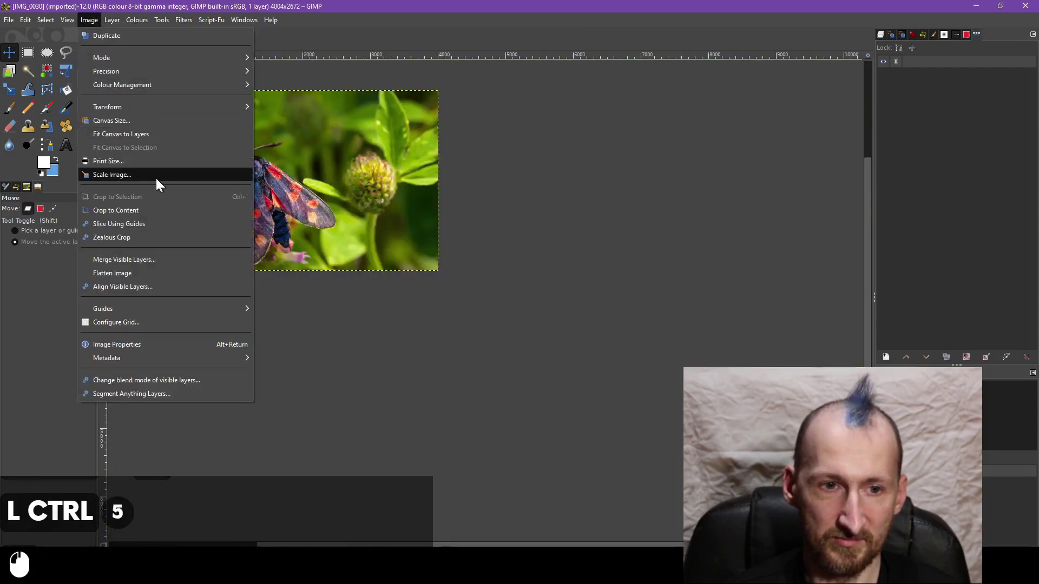
click(139, 174)
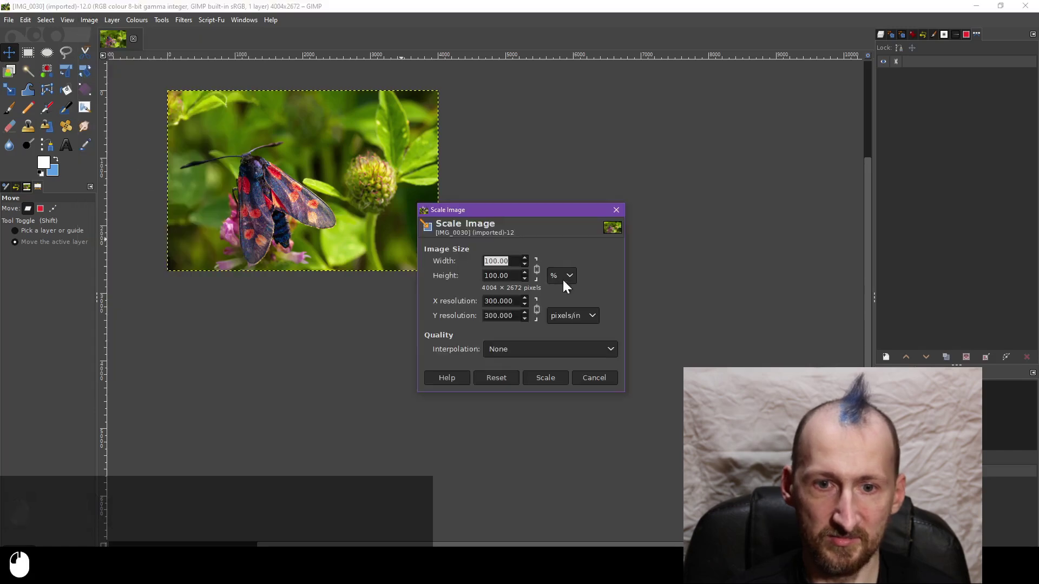
text(25)
click(510, 275)
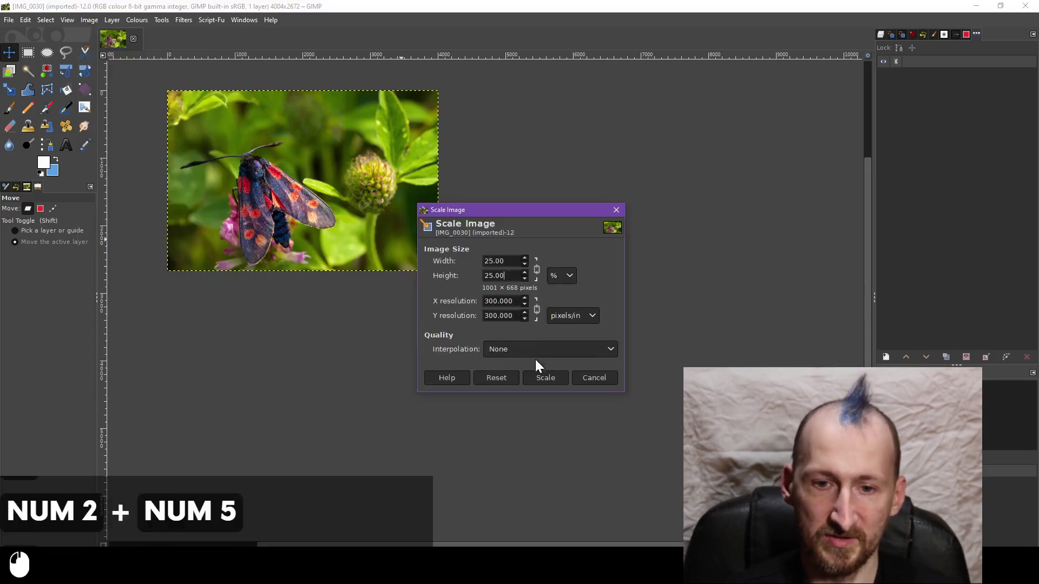
click(544, 378)
- Posterise the scaled photo with 10 posterise levels
key(ctrl)
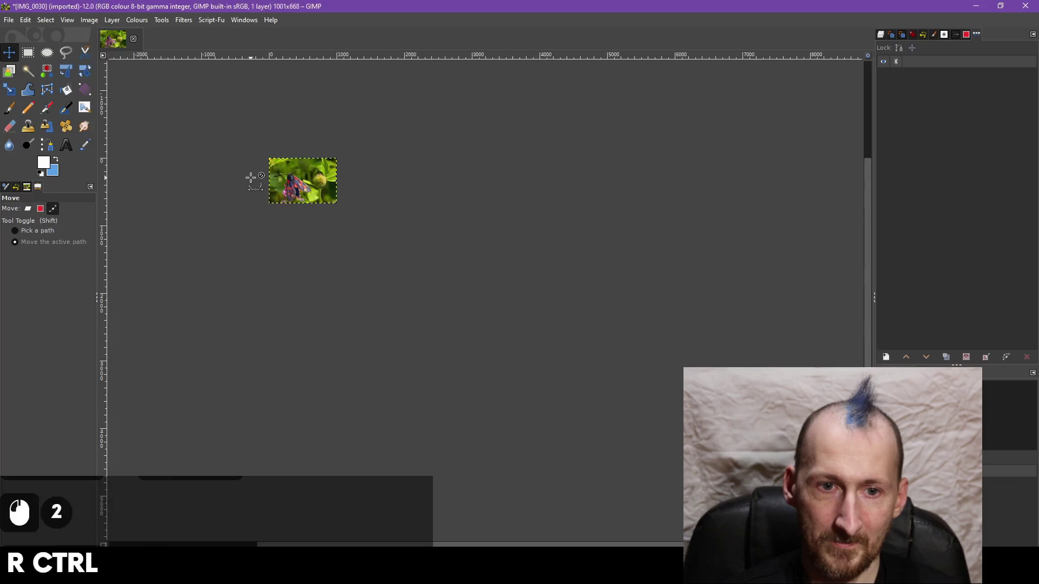
scroll(271, 200, up, 7)
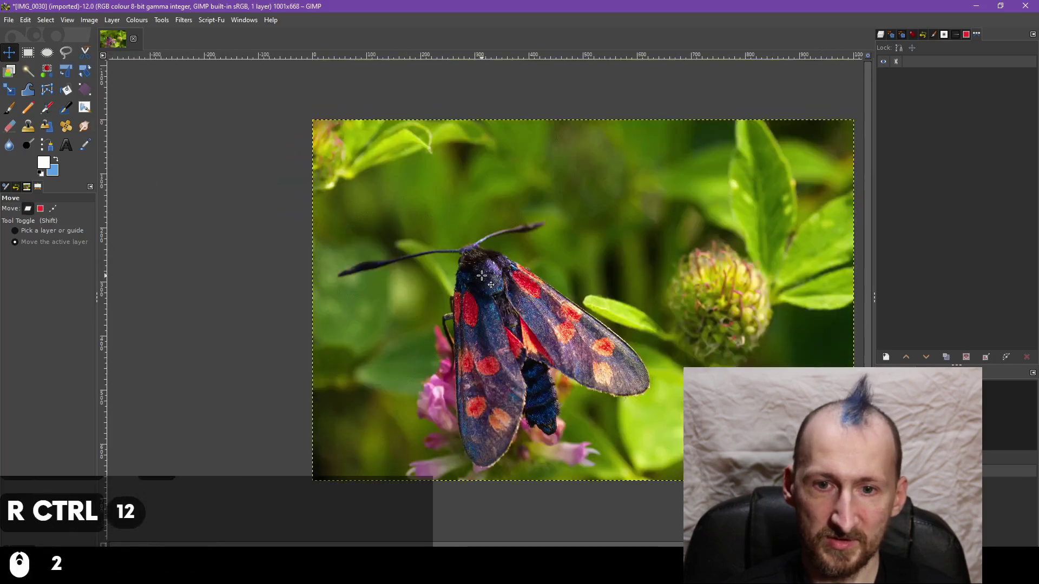
scroll(482, 275, right, 2)
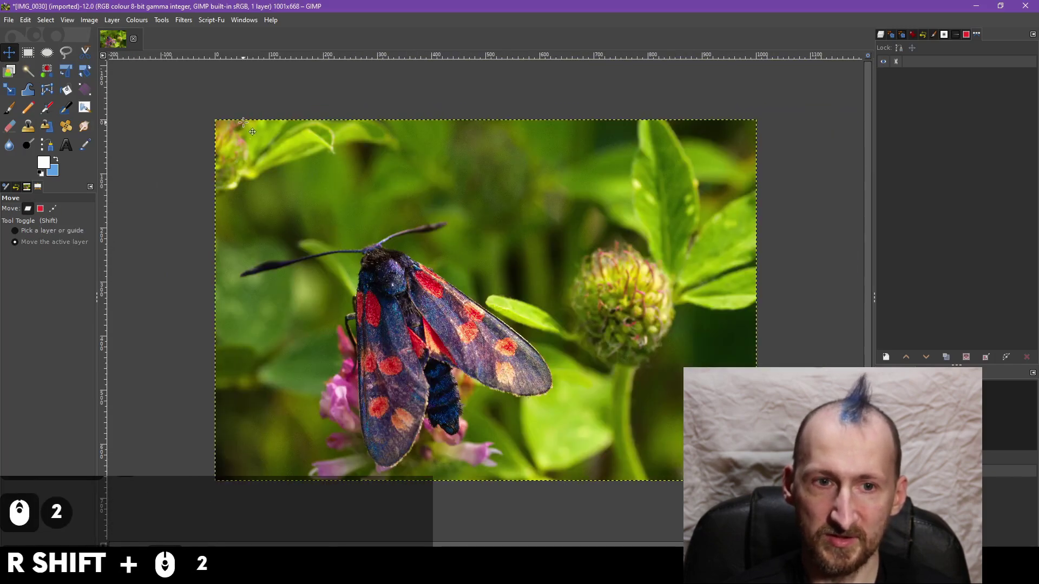
click(158, 21)
mouse_move(134, 20)
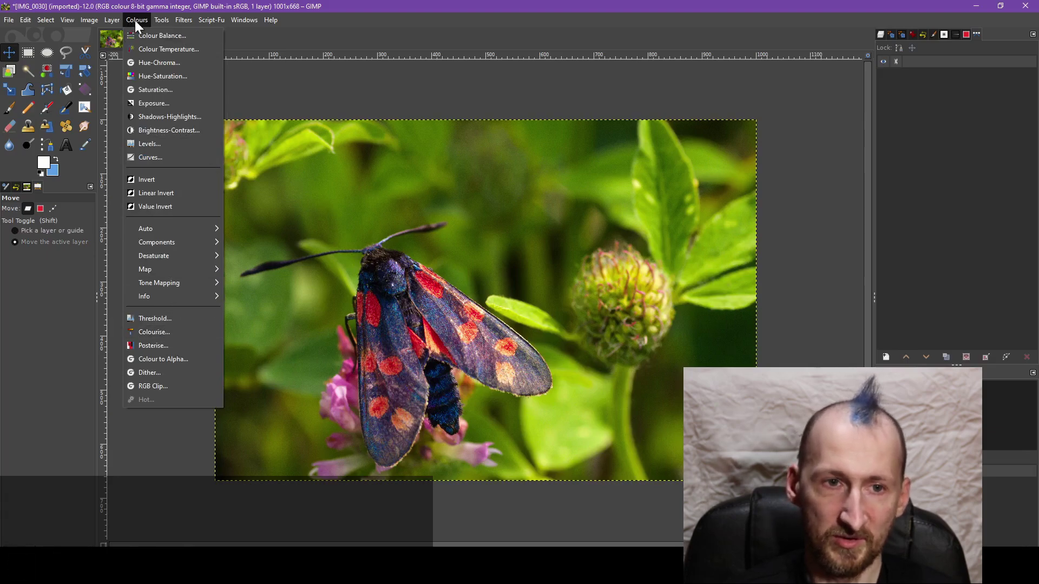
click(188, 347)
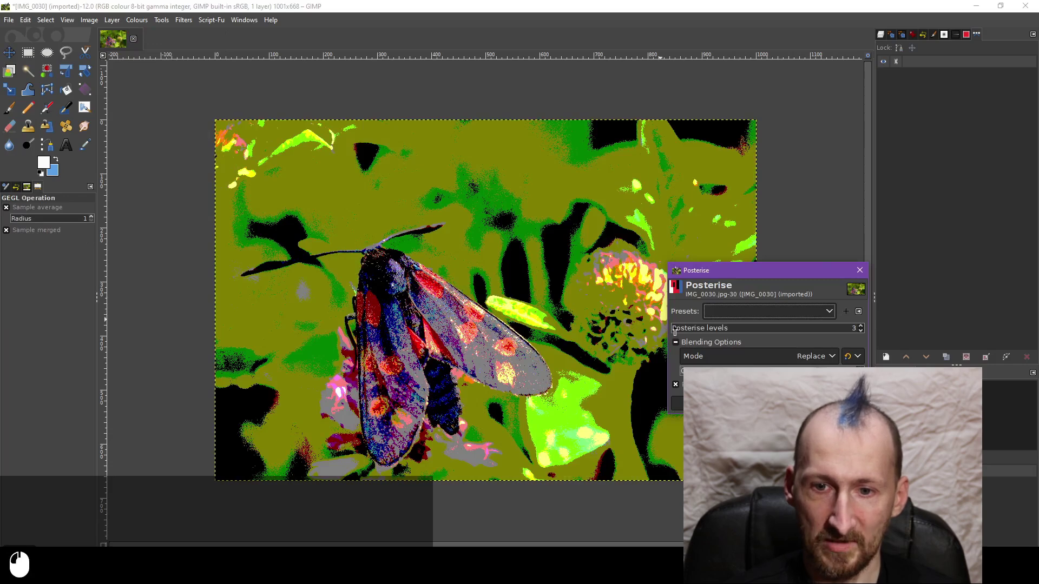
drag(673, 331, 676, 330)
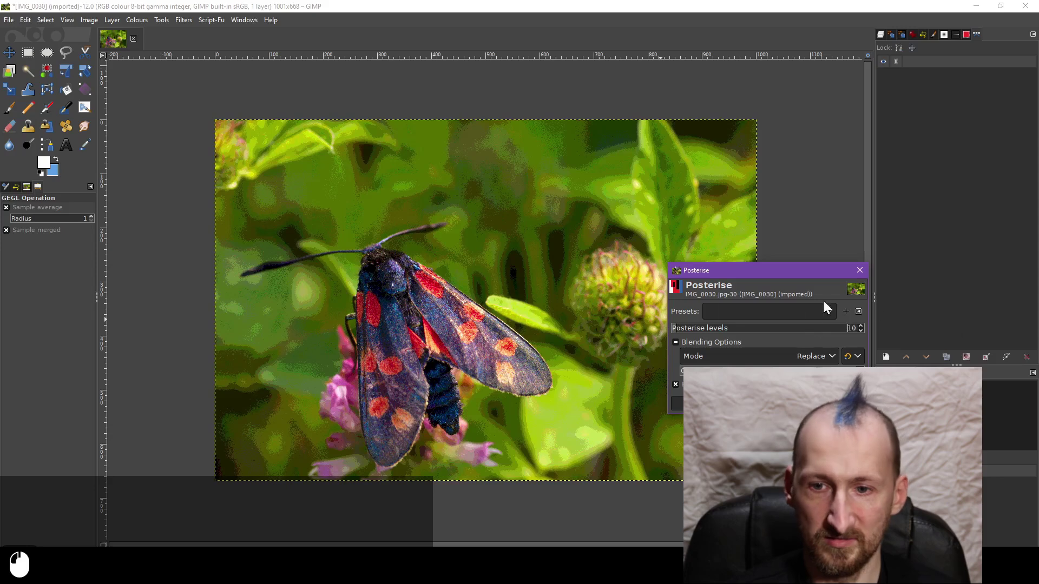
click(812, 403)
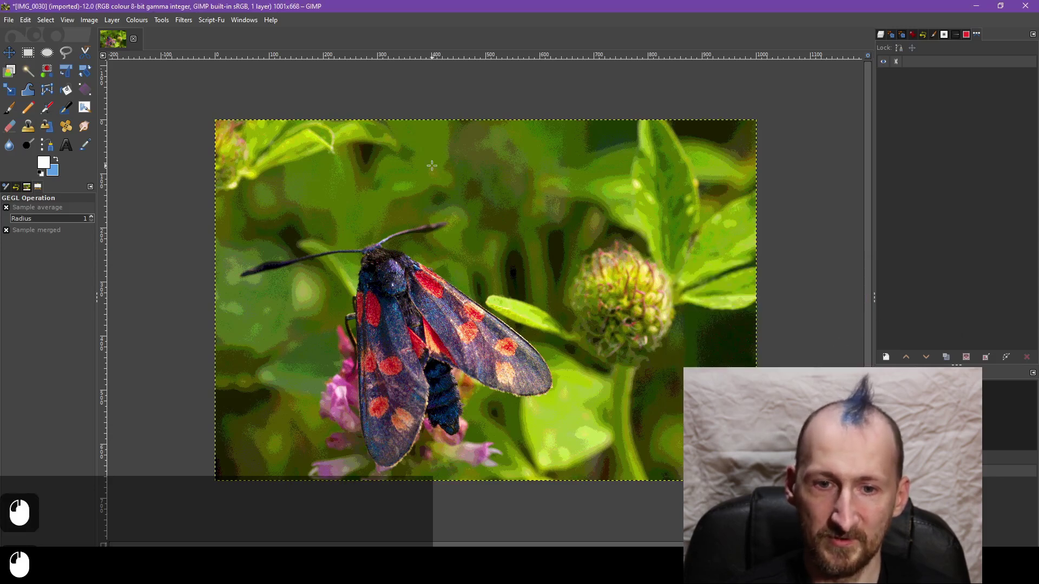
- Convert the image to indexed colours using an optimum palette of at most 10 colours and no colour dithering
click(132, 21)
mouse_move(106, 25)
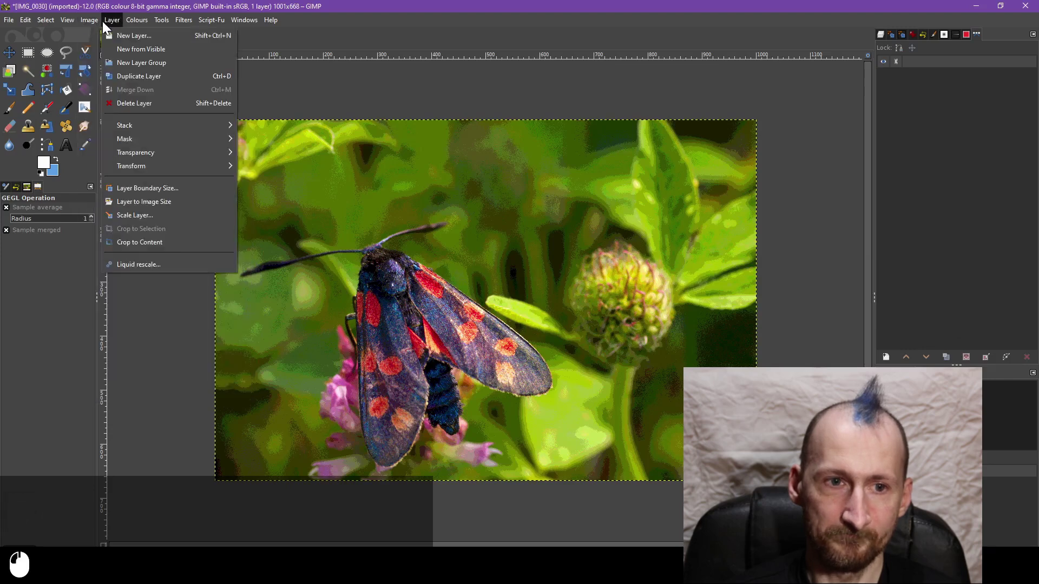
mouse_move(138, 24)
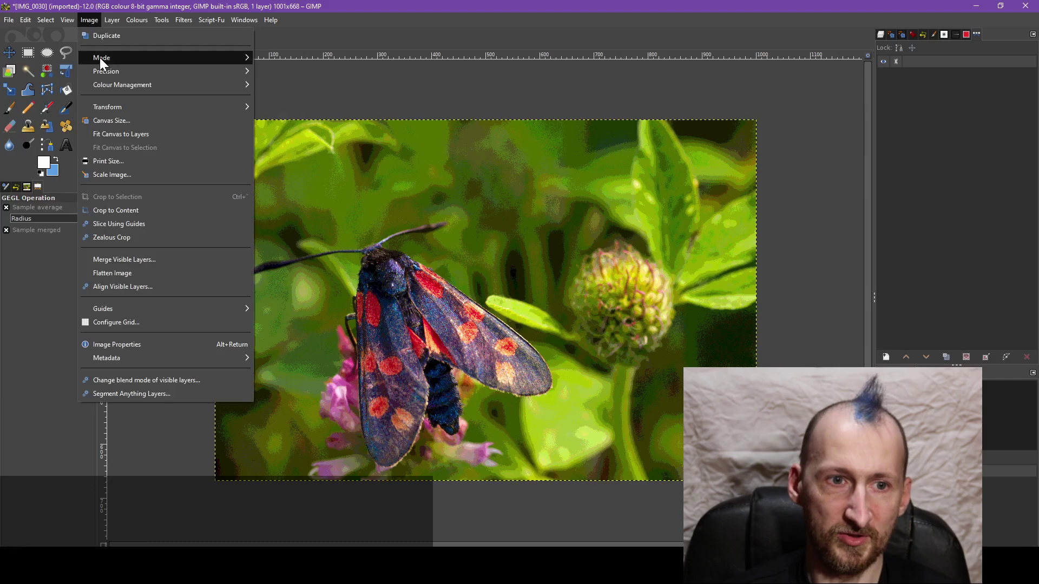
mouse_move(148, 56)
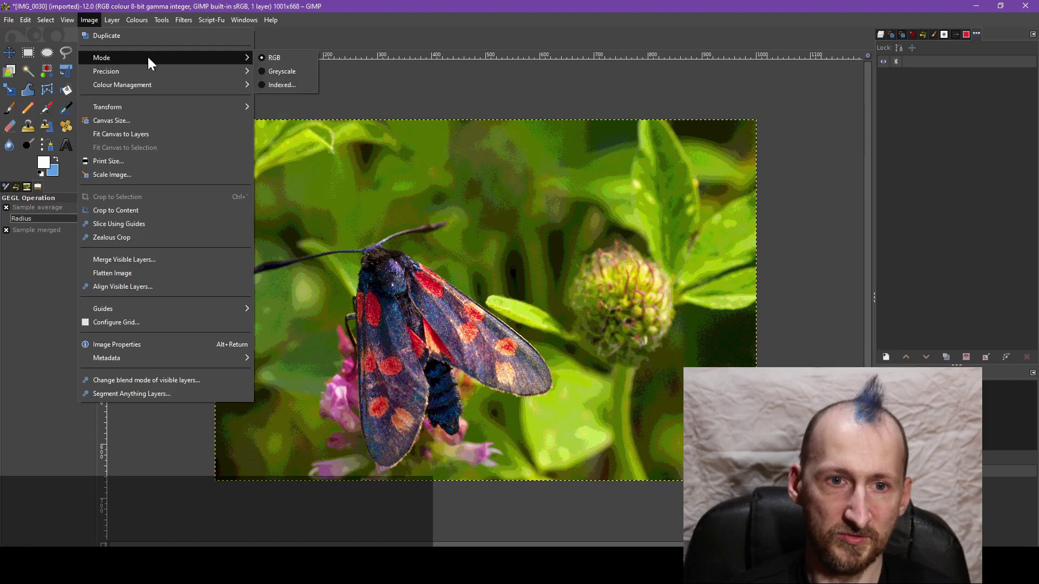
click(287, 85)
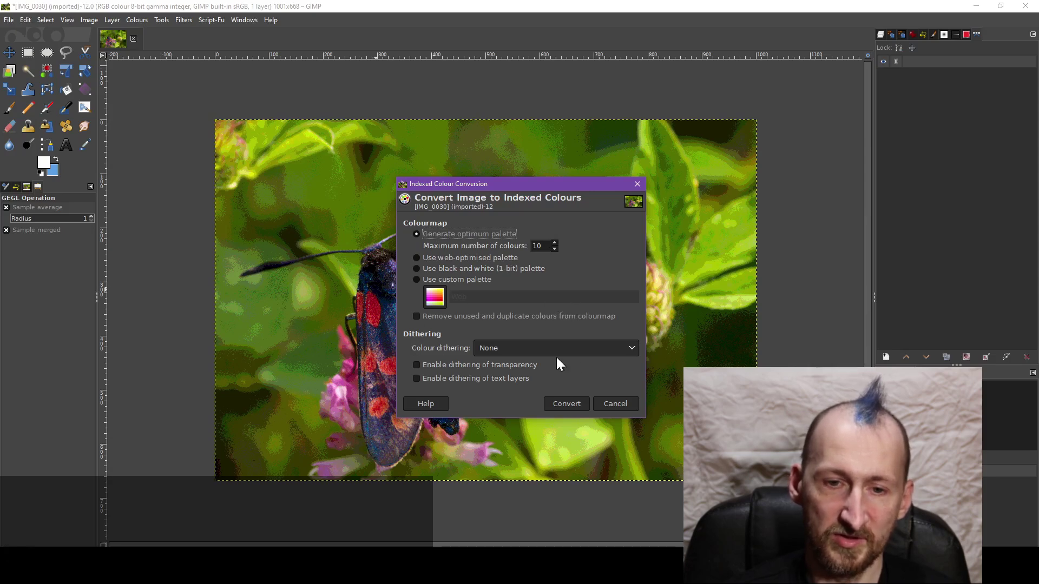
click(570, 353)
click(519, 365)
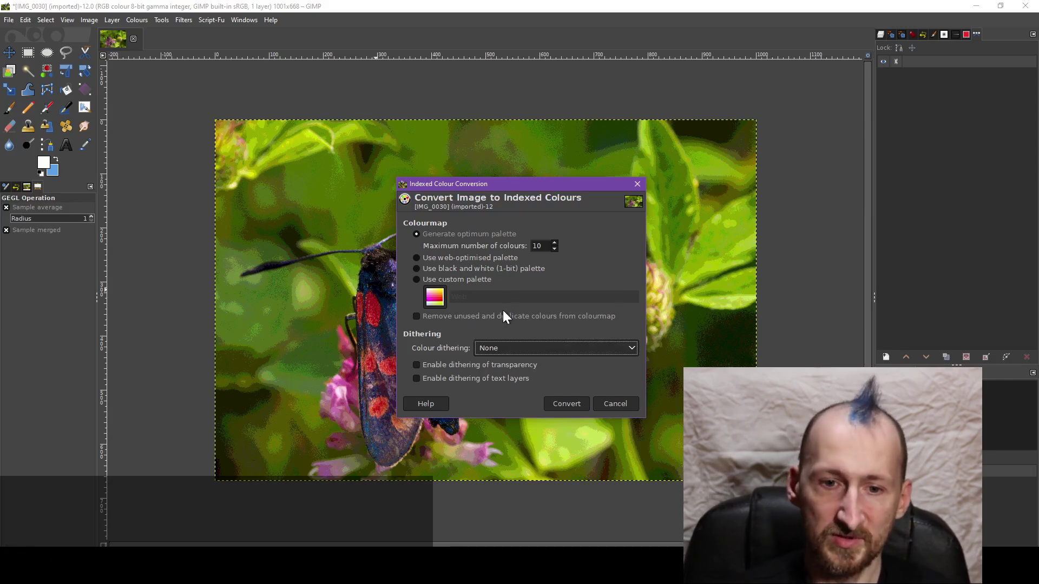
click(576, 406)
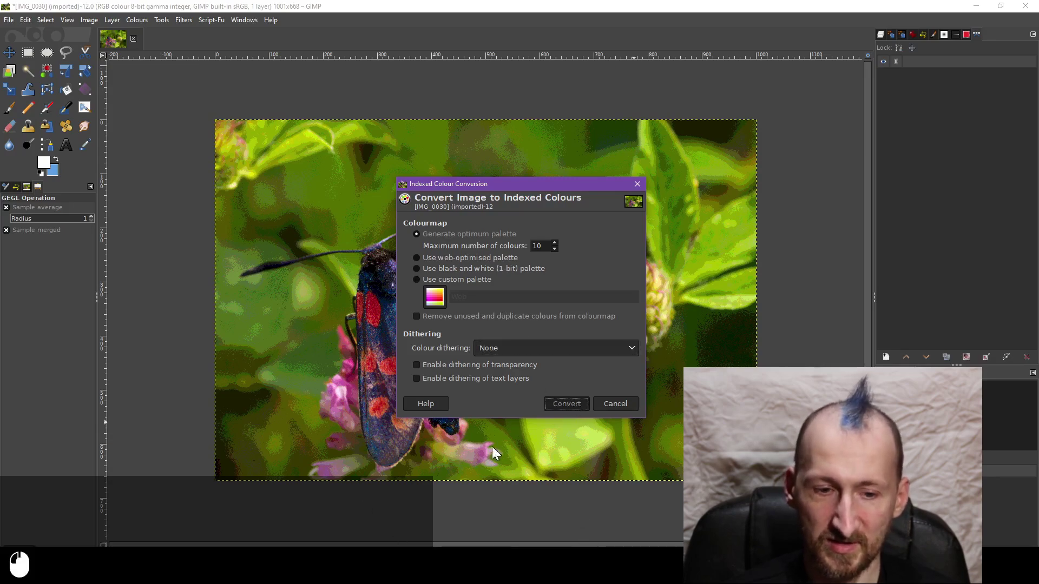
- Add the Colourmap dialog to the dock beside the image to show the indexed palette
click(1032, 35)
mouse_move(1007, 48)
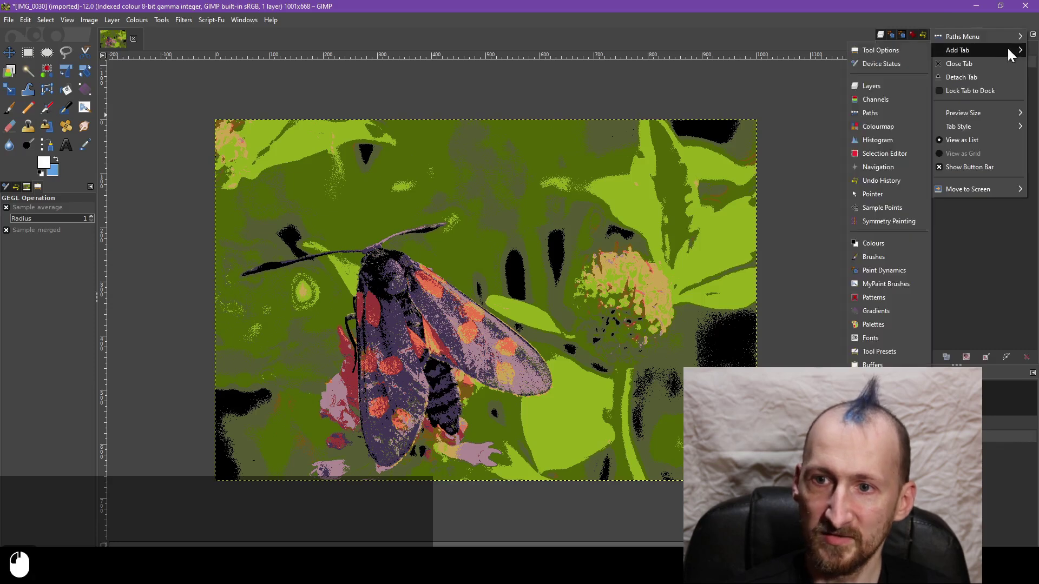
click(898, 125)
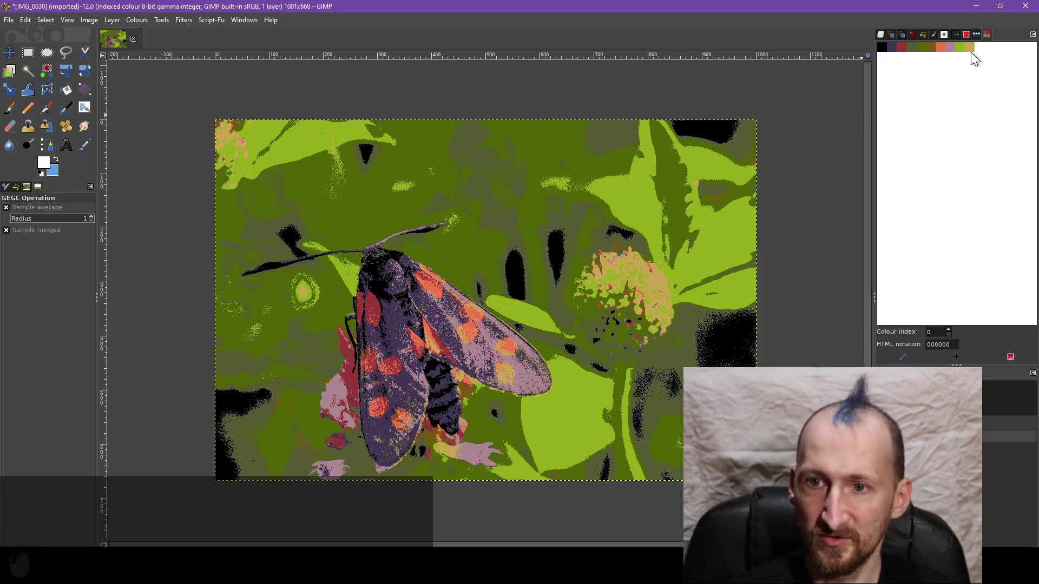
- Create a new image from a screenshot of the whole editor window, with its colour profile converted to sRGB
click(11, 22)
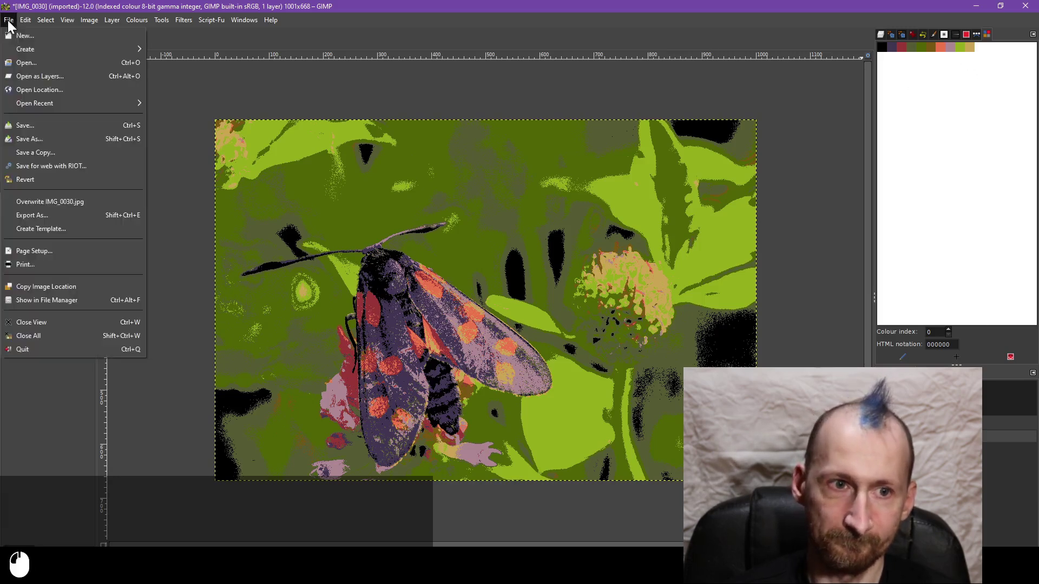
mouse_move(34, 50)
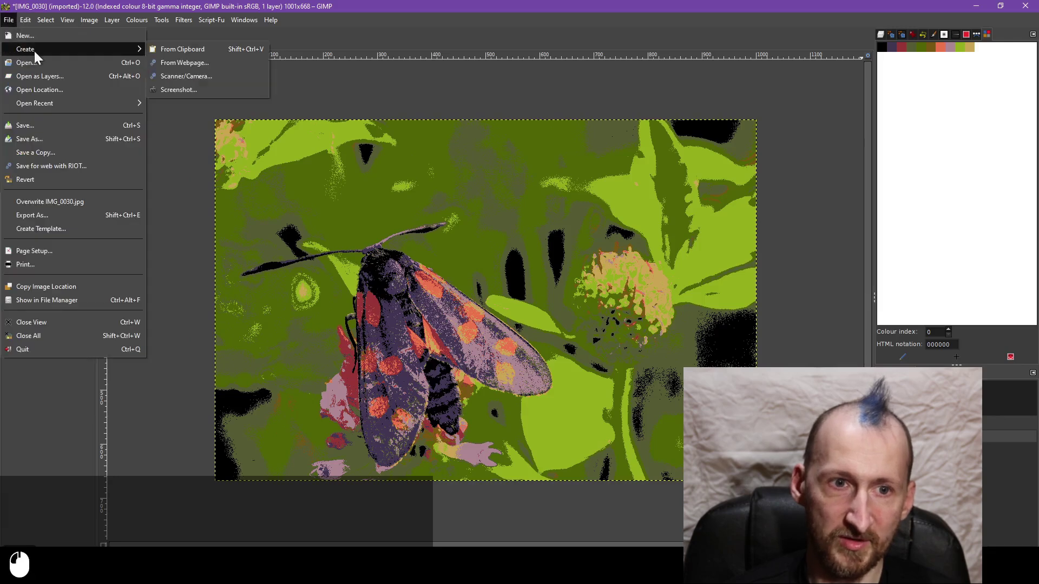
click(206, 83)
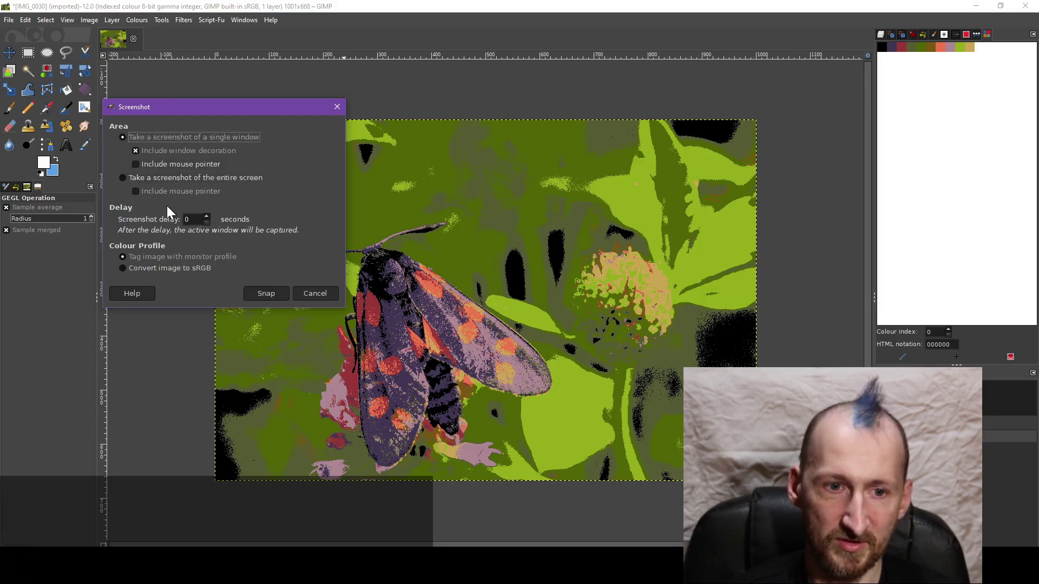
click(179, 269)
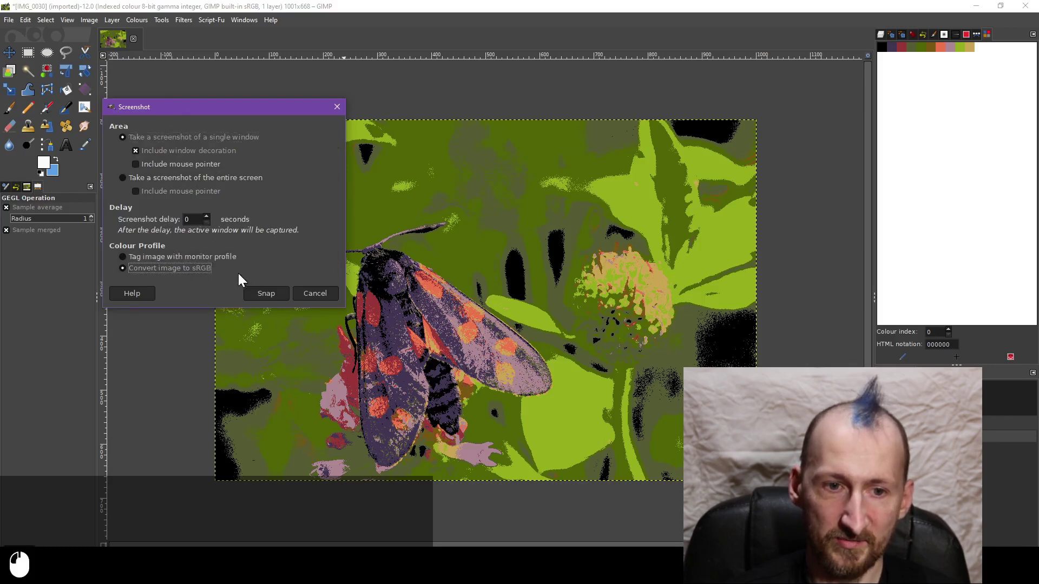
click(249, 292)
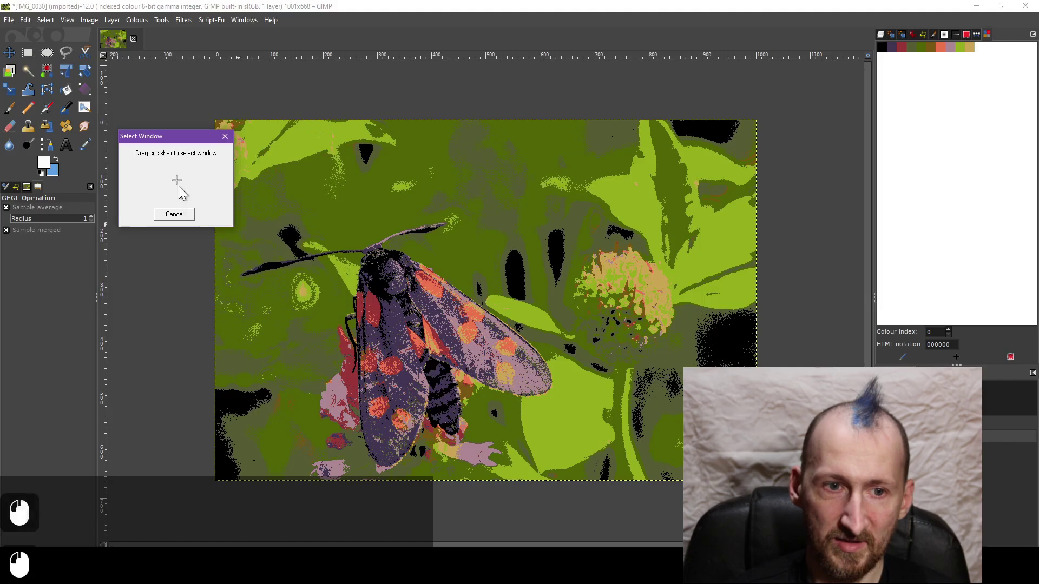
drag(176, 179, 711, 178)
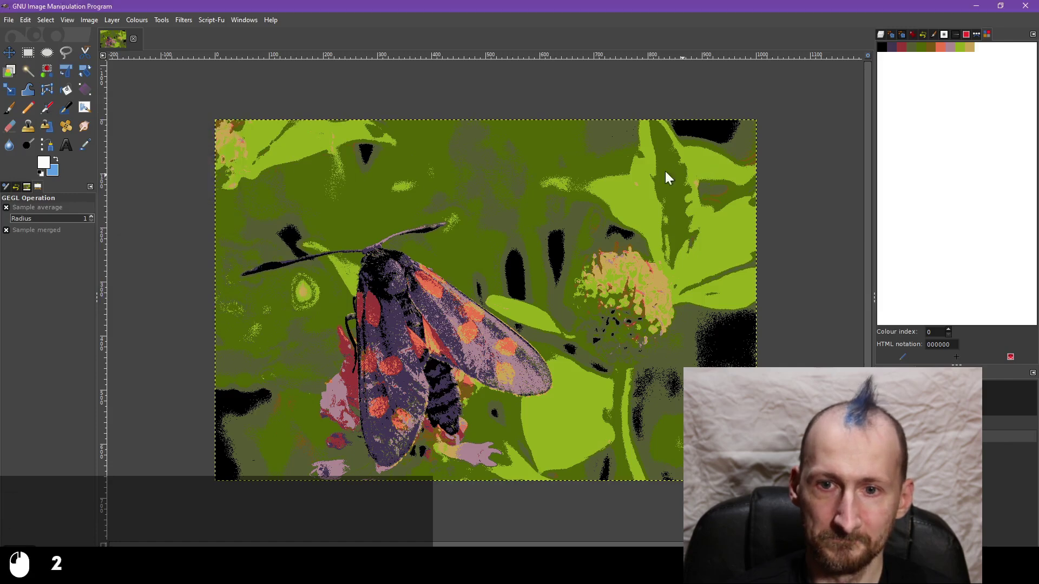
- Crop the screenshot to a 180 × 18 px rectangular selection tightly enclosing the row of ten colourmap swatches
scroll(814, 133, up, 9)
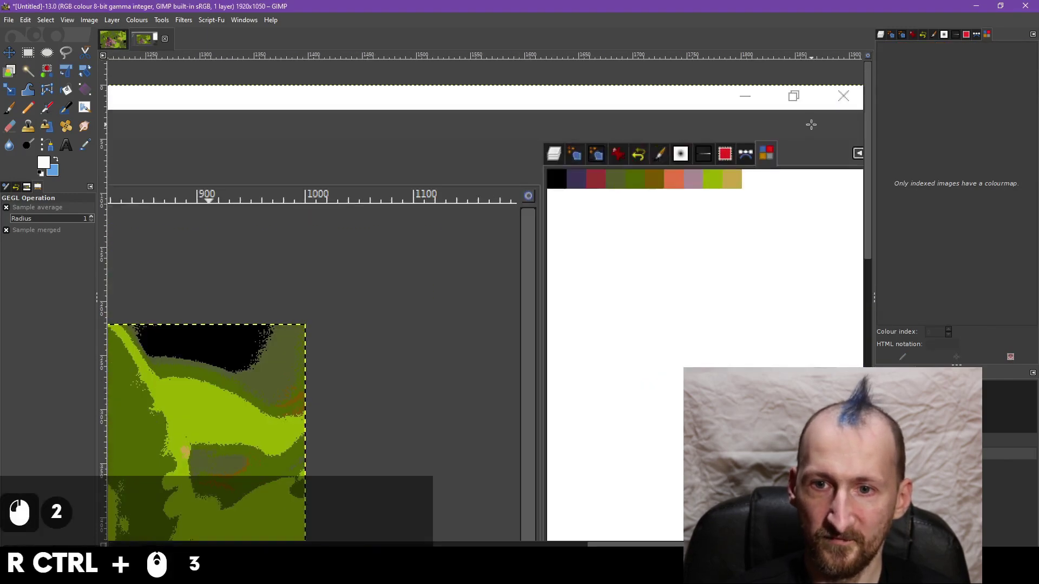
key(r)
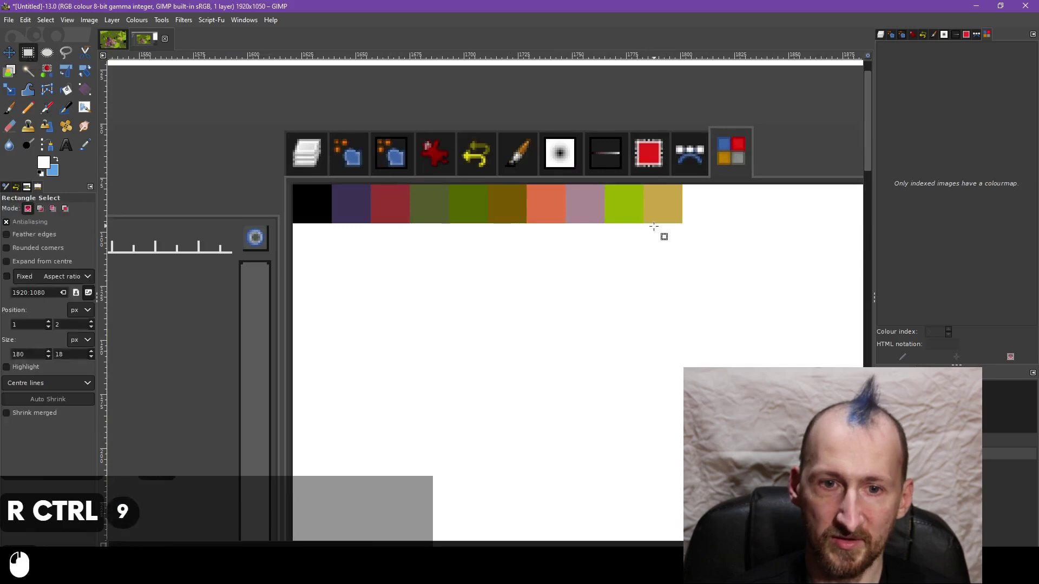
scroll(682, 222, up, 3)
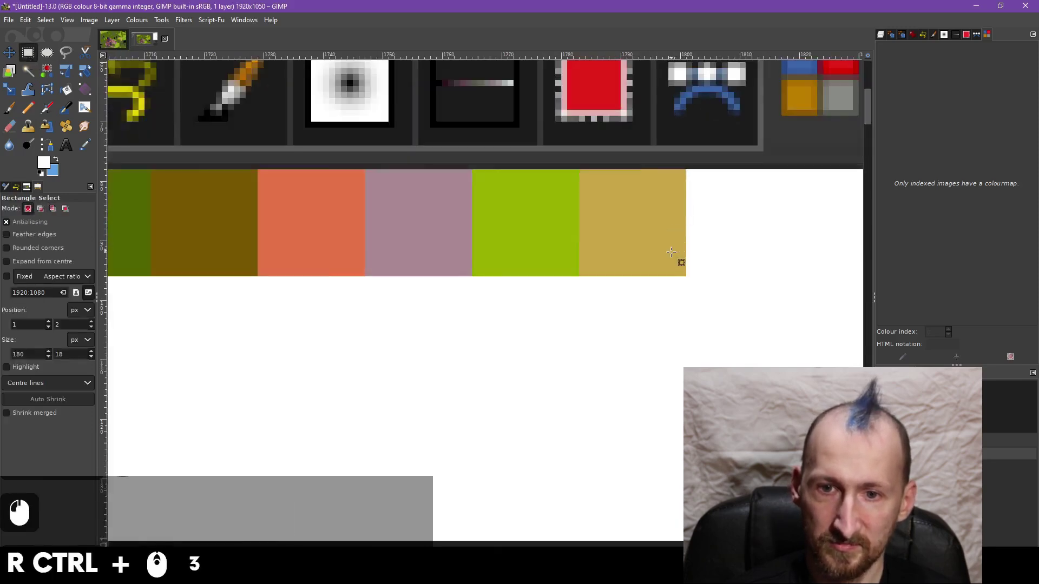
drag(683, 271, 209, 168)
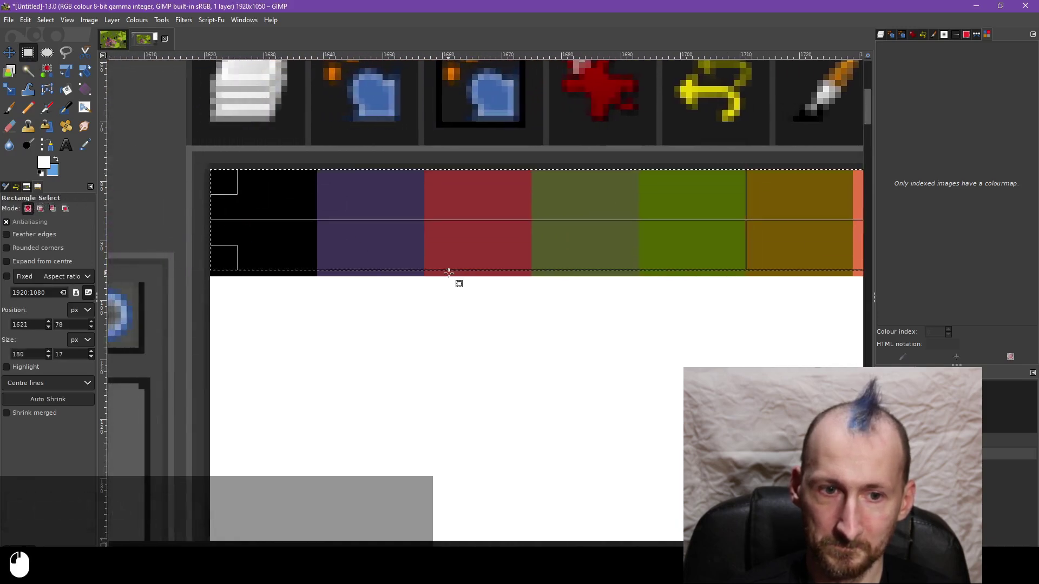
drag(440, 269, 445, 266)
ctrl+scroll(445, 267, down, 3)
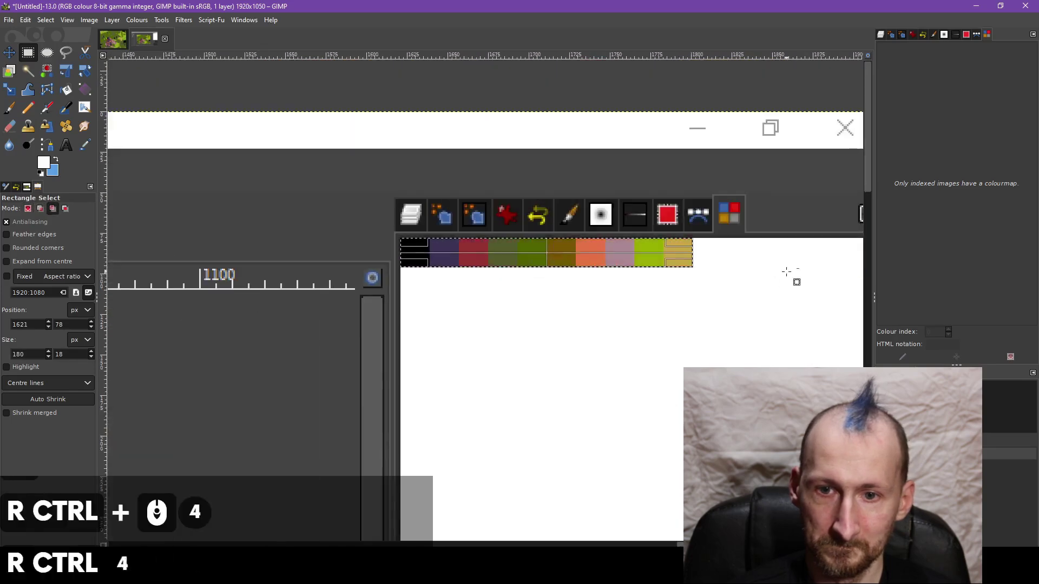
click(51, 21)
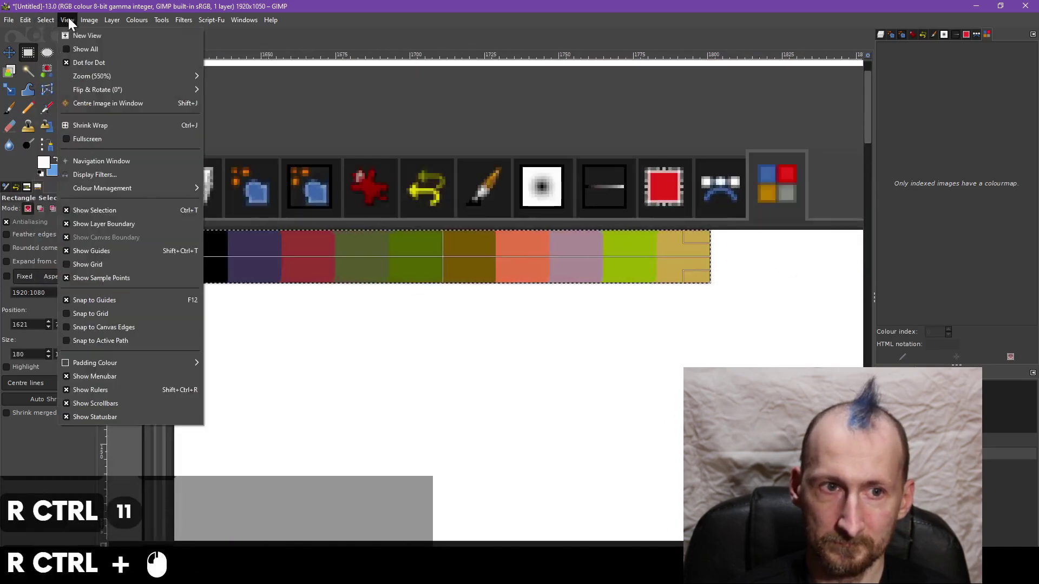
click(130, 197)
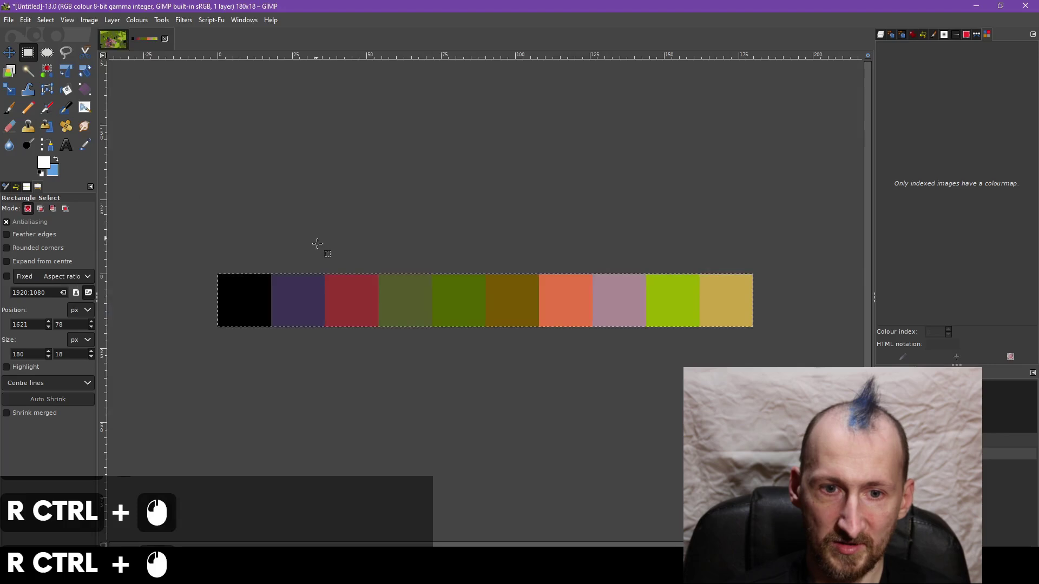
- Scale the cropped swatch strip to 1000% in width and height with interpolation set to None
click(124, 20)
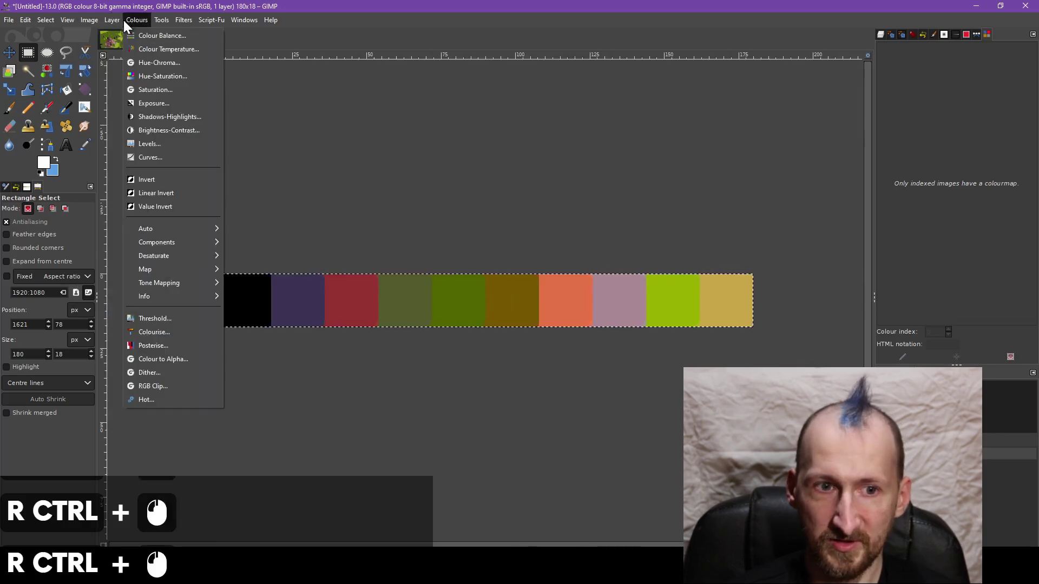
mouse_move(87, 20)
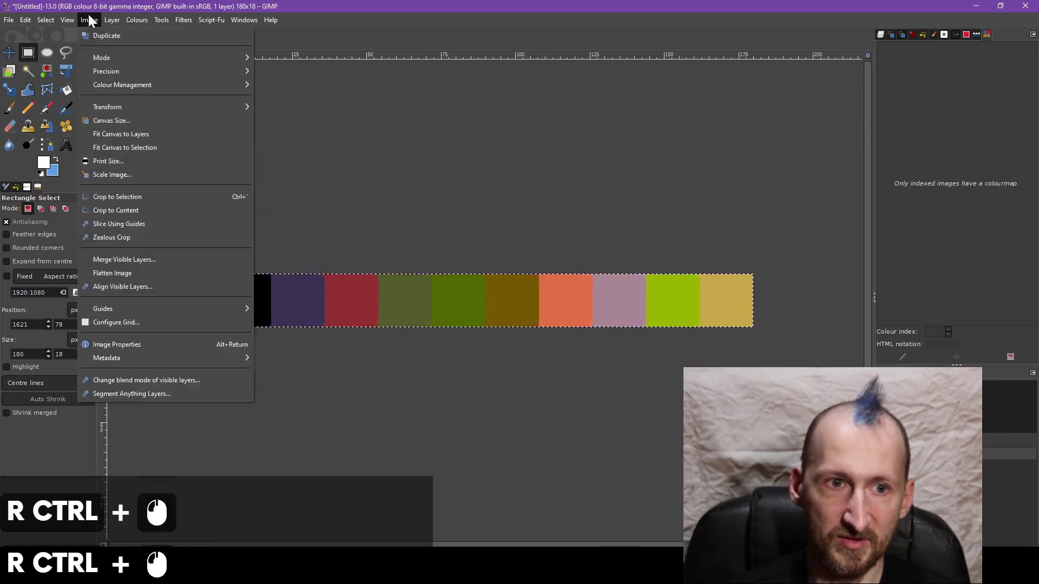
click(139, 172)
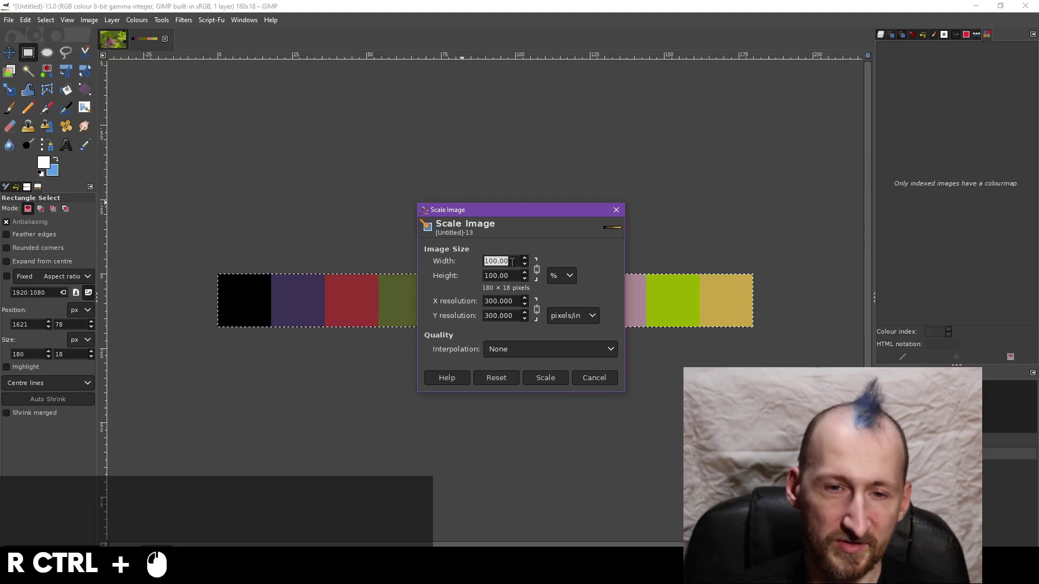
text(1000)
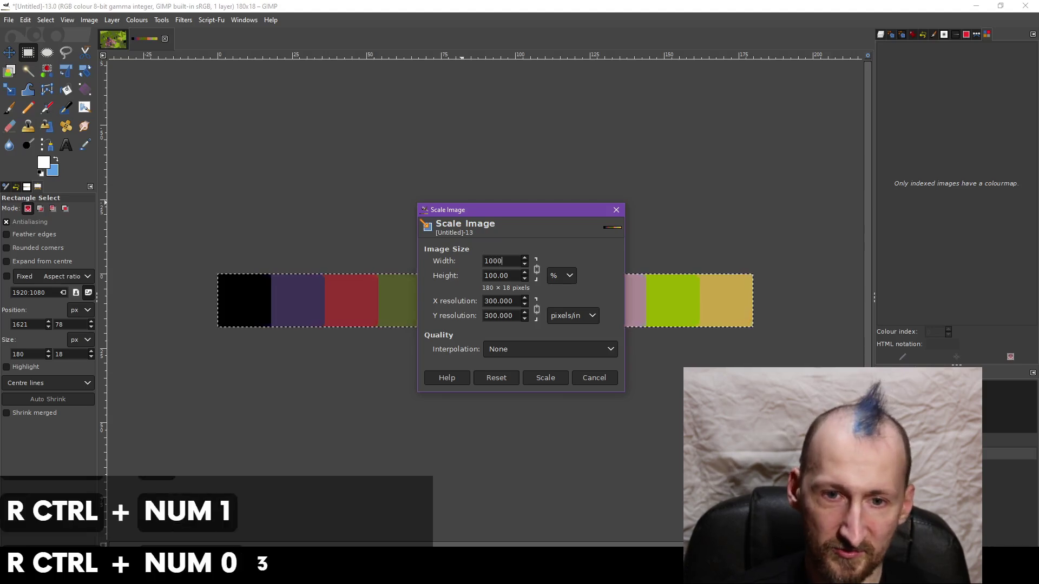
click(499, 278)
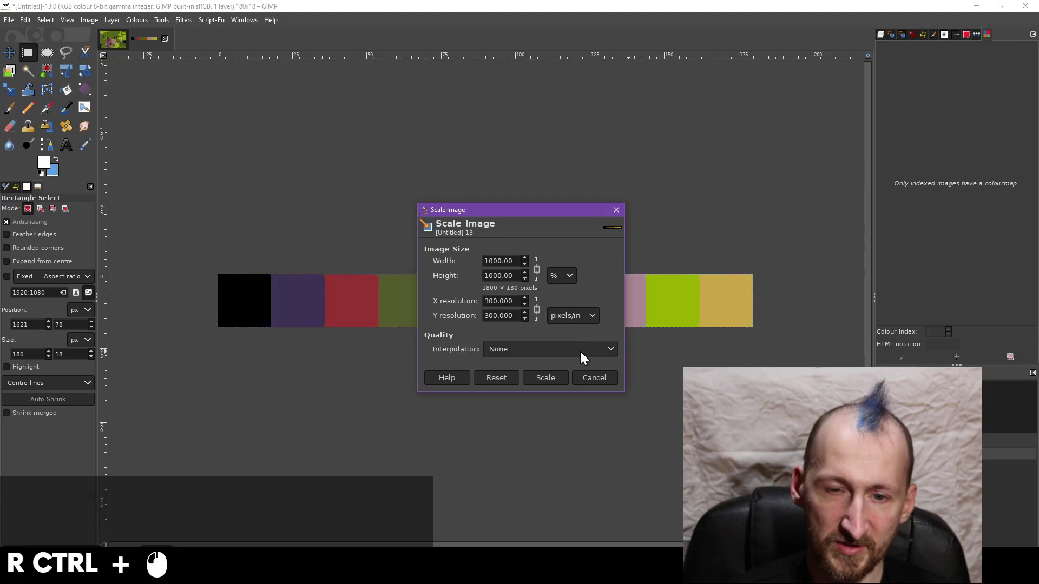
click(548, 375)
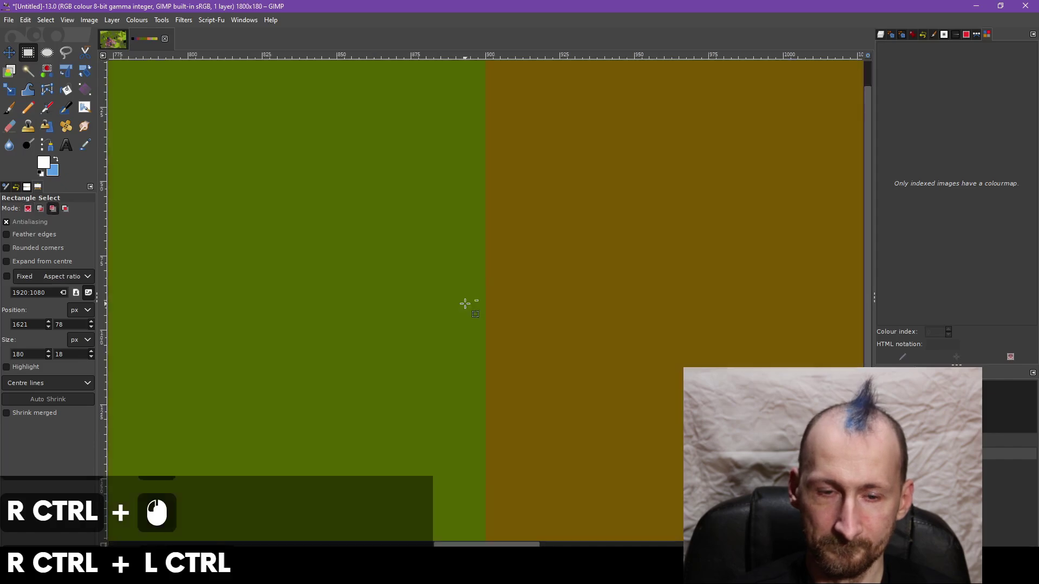
- Copy the entire enlarged swatch strip and undo the indexing, posterising and scaling of the moth photo
key(ctrl+a)
key(ctrl+c)
ctrl+click(113, 39)
key(ctrl+z)
key(ctrl+z)
key(ctrl+z)
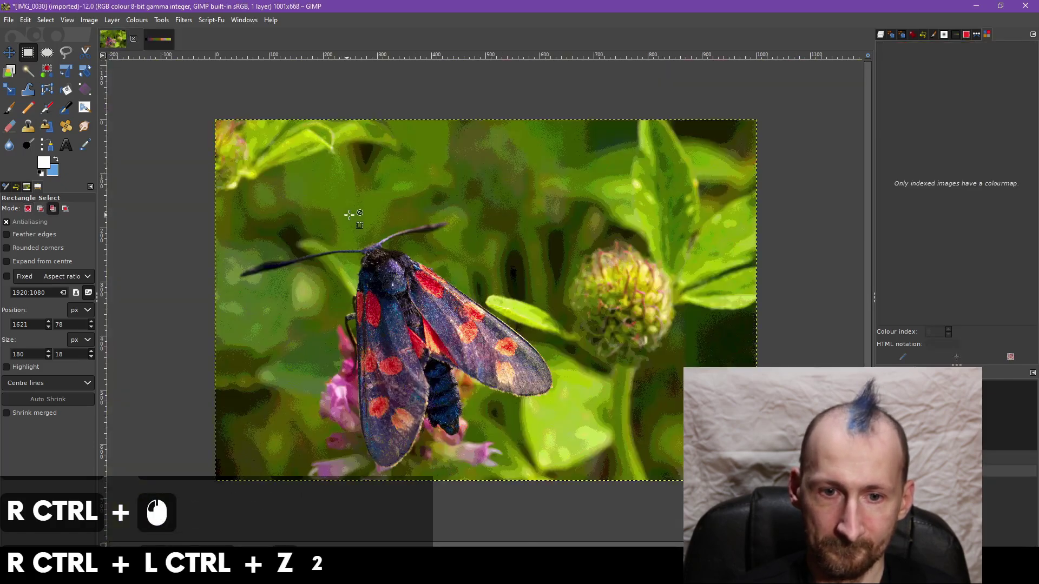
ctrl+scroll(506, 317, down, 3)
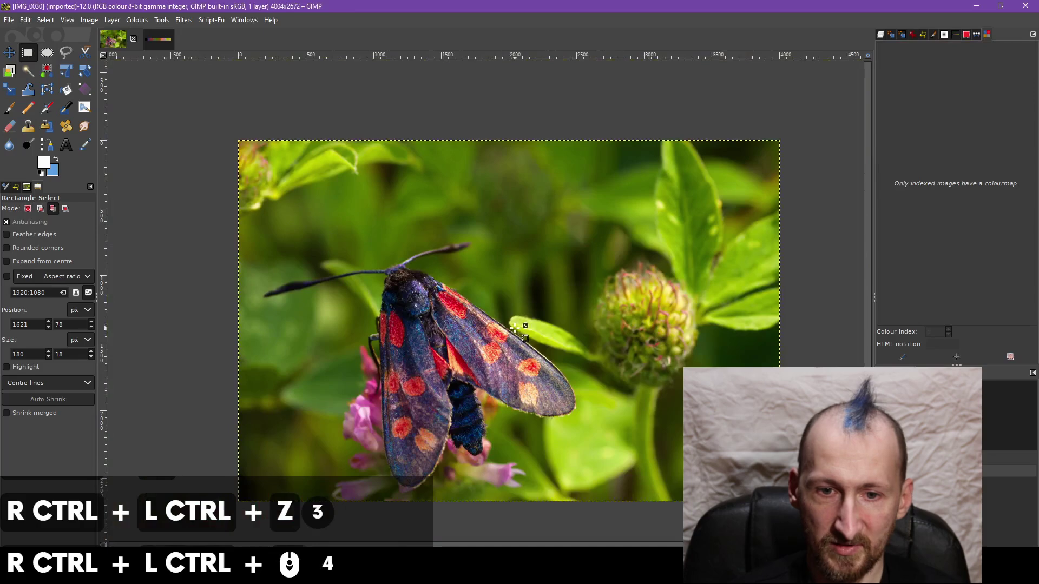
- Paste the swatch strip onto the moth photo and move it to the photo's top-right corner
key(ctrl+v)
click(9, 52)
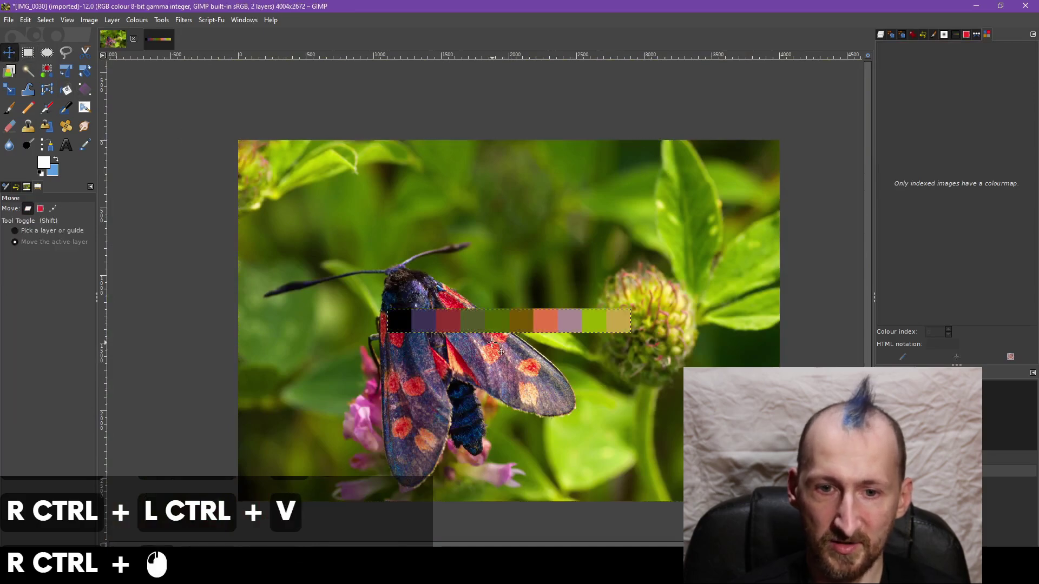
drag(499, 321, 651, 154)
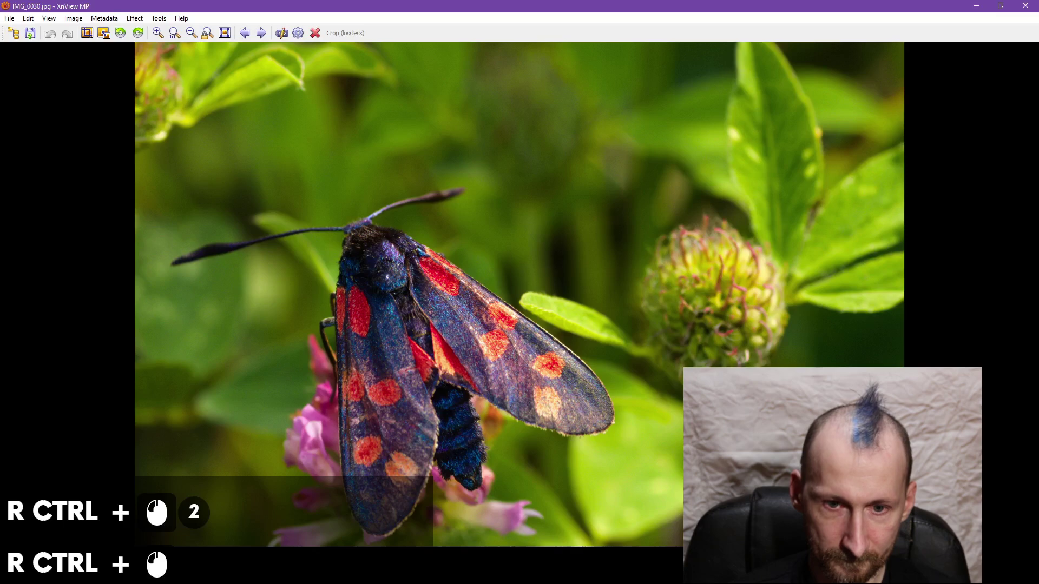
- Switch to XnView MP, browse to the bumblebee photo IMG_0164.jpg and open it in GIMP
scroll(554, 325, down, 2)
scroll(556, 336, up, 4)
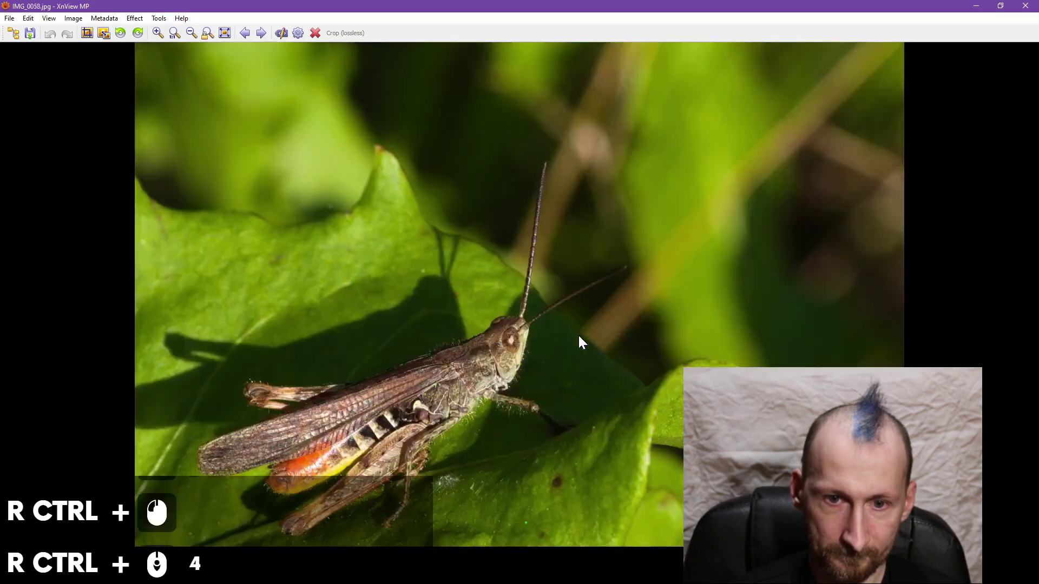
scroll(579, 338, up, 5)
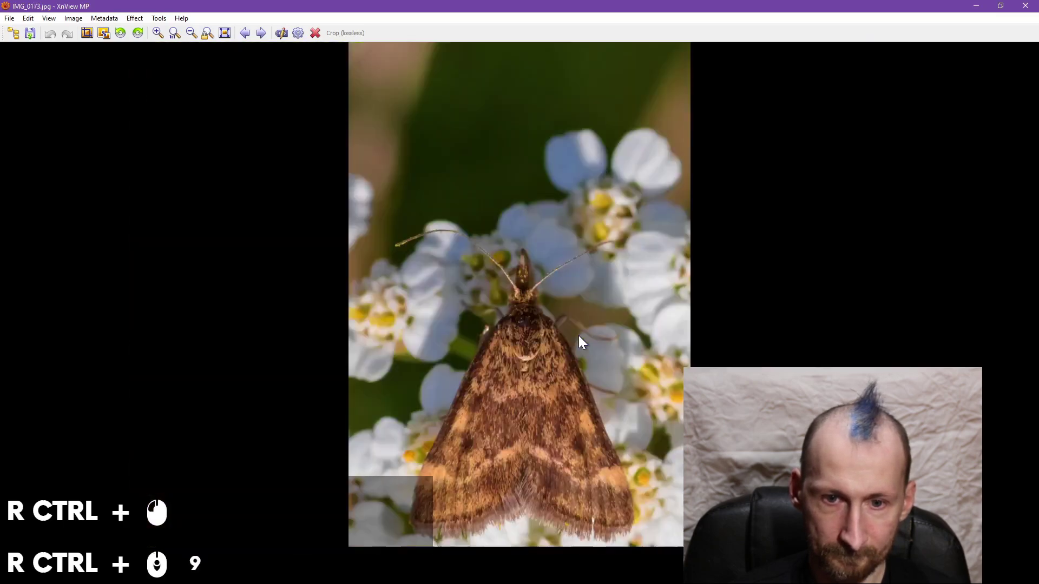
scroll(578, 341, up, 1)
scroll(579, 340, down, 2)
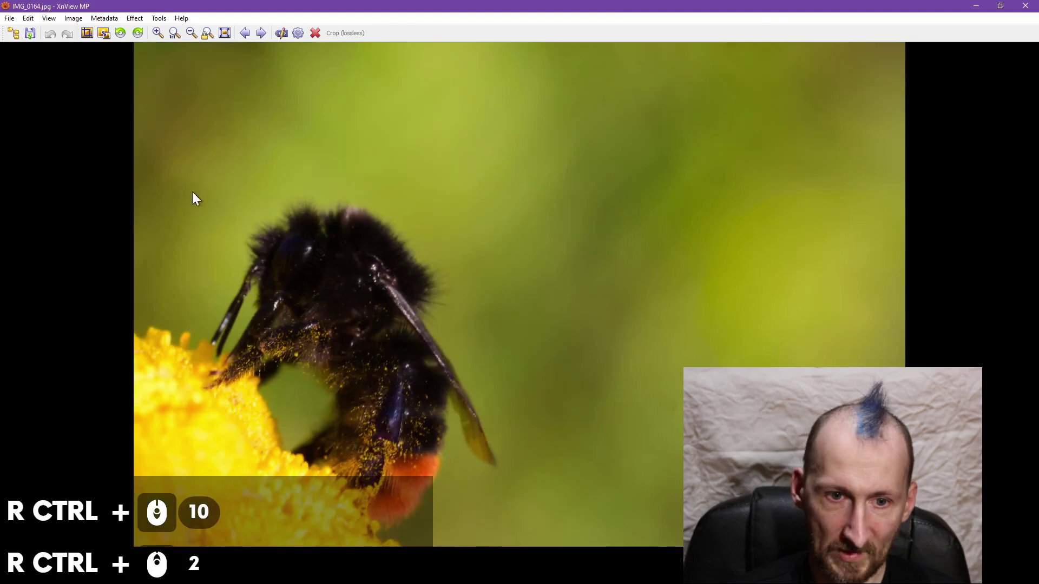
click(4, 19)
mouse_move(96, 61)
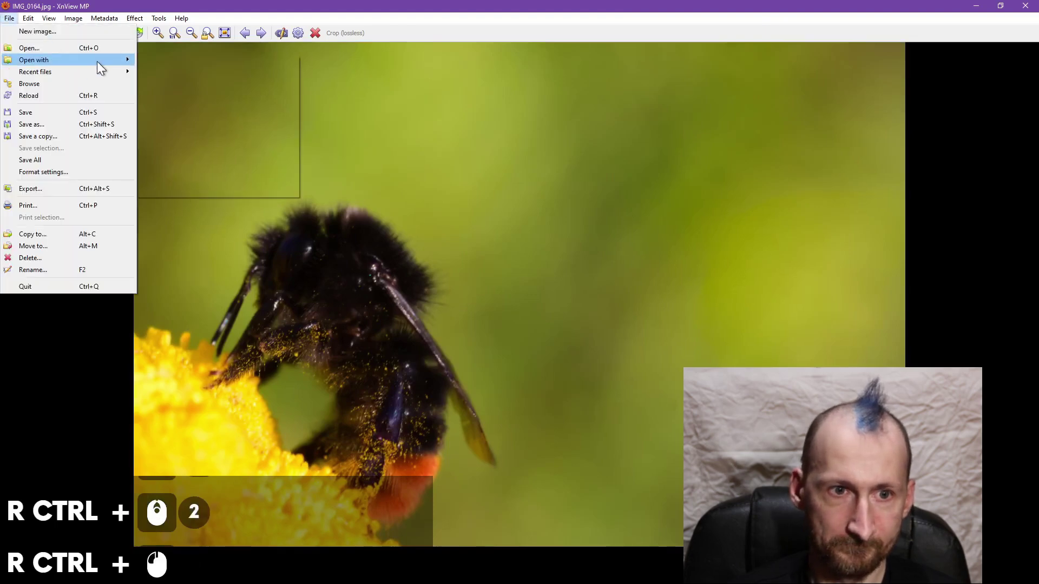
click(255, 64)
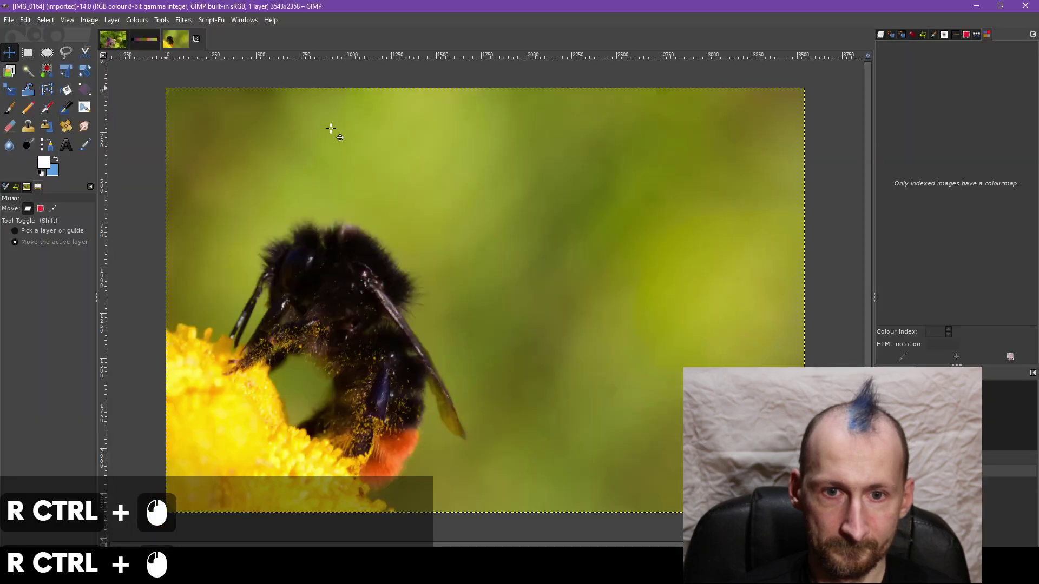
- Scale the bumblebee photo to 25.01% with interpolation set to None
click(89, 21)
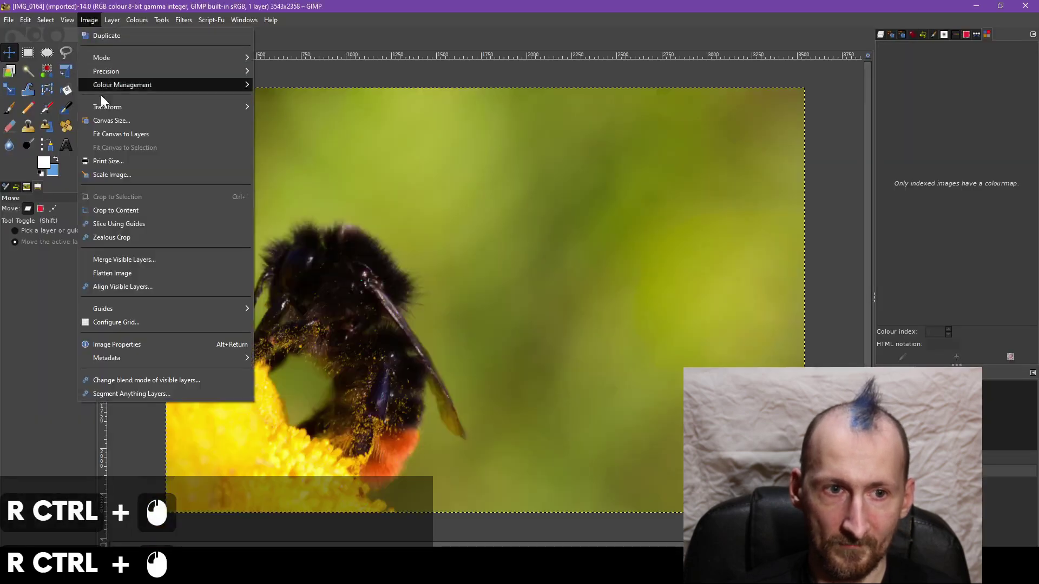
mouse_move(159, 114)
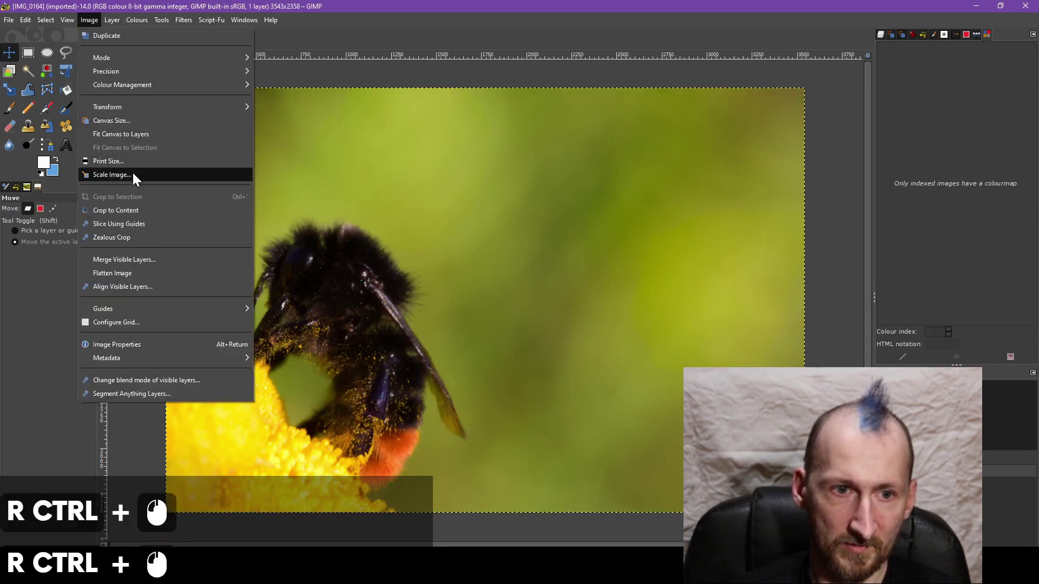
click(132, 172)
text(25.01)
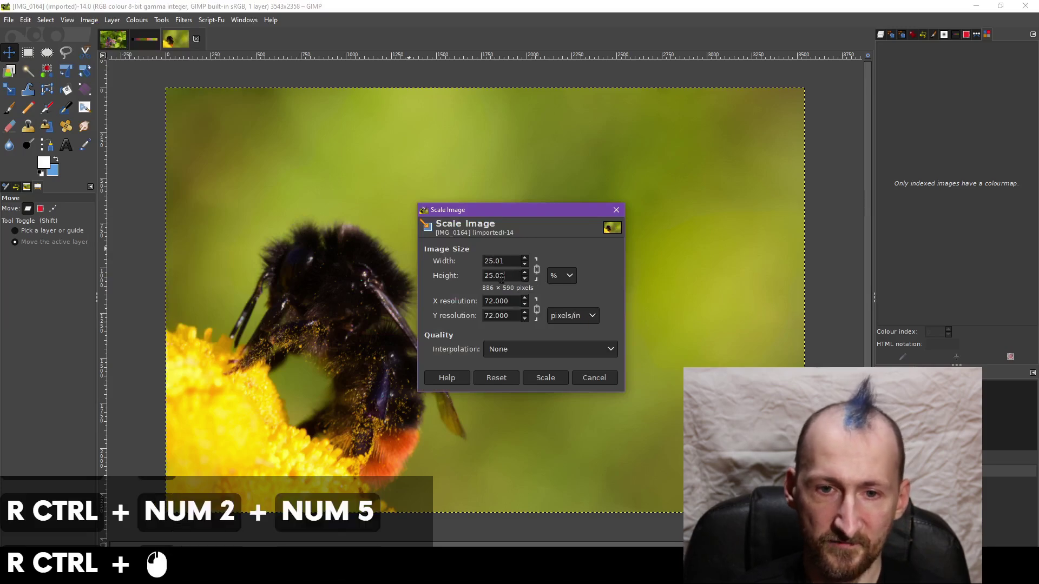
click(541, 381)
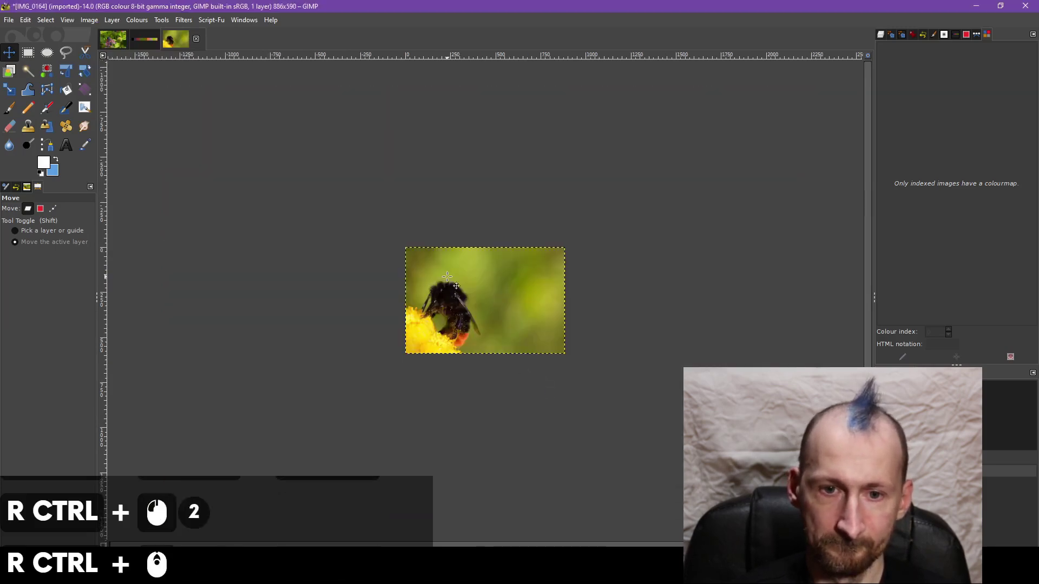
scroll(446, 278, up, 4)
scroll(447, 278, down, 2)
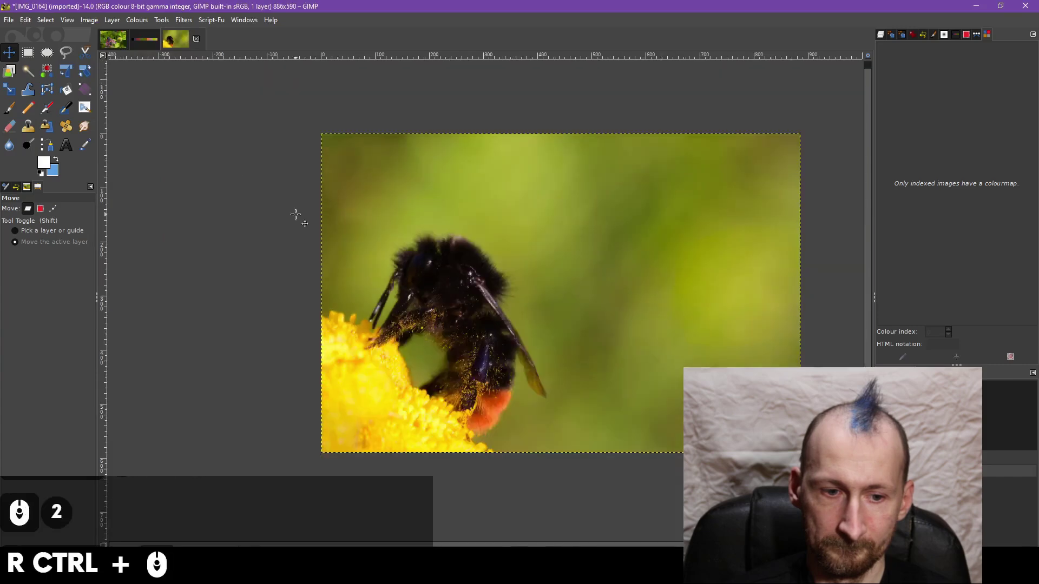
click(118, 20)
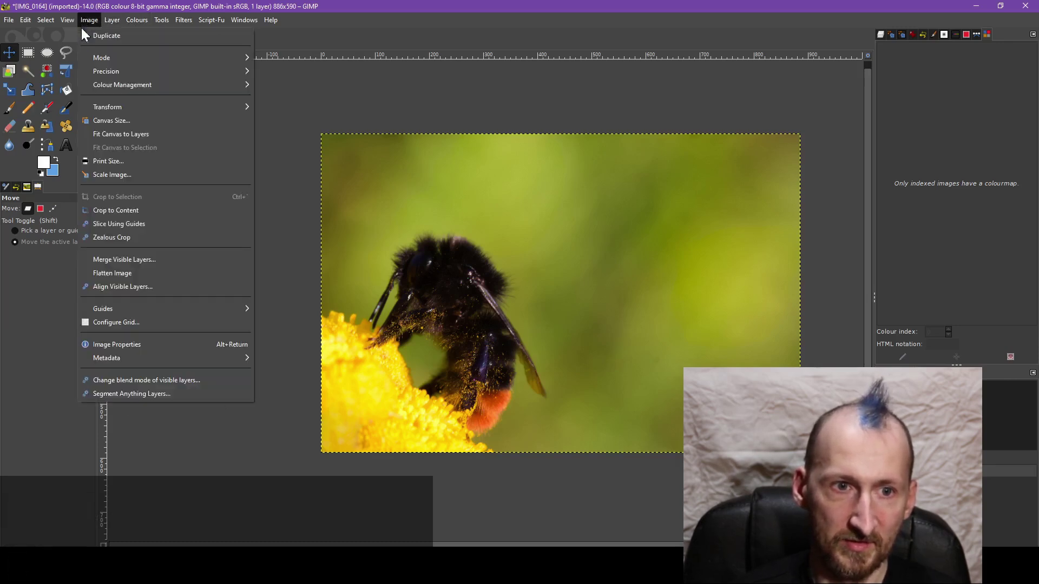
mouse_move(98, 73)
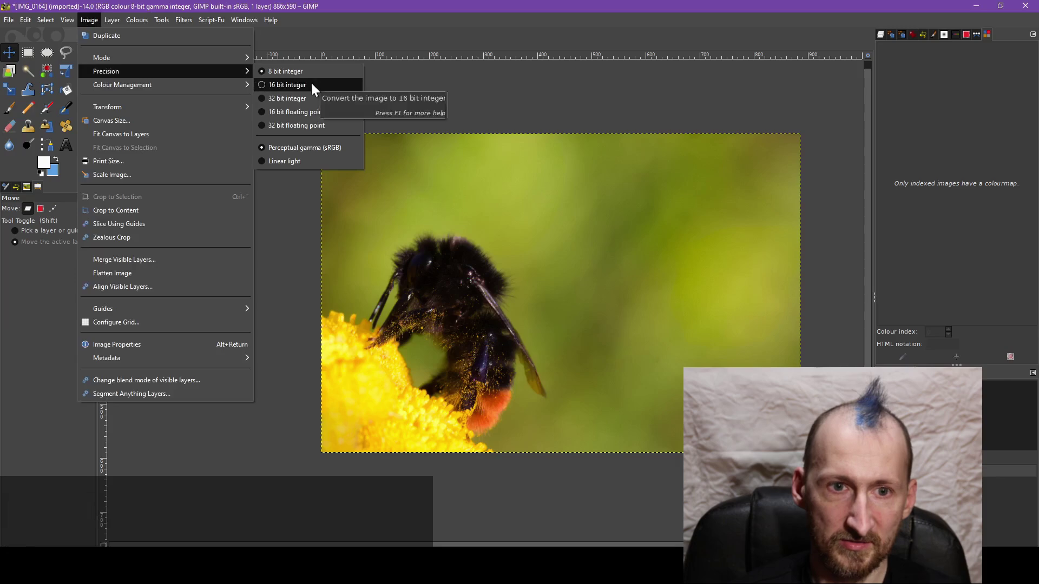
click(377, 35)
- Copy the entire scaled bumblebee photo and paste it as a new image
key(ctrl+a)
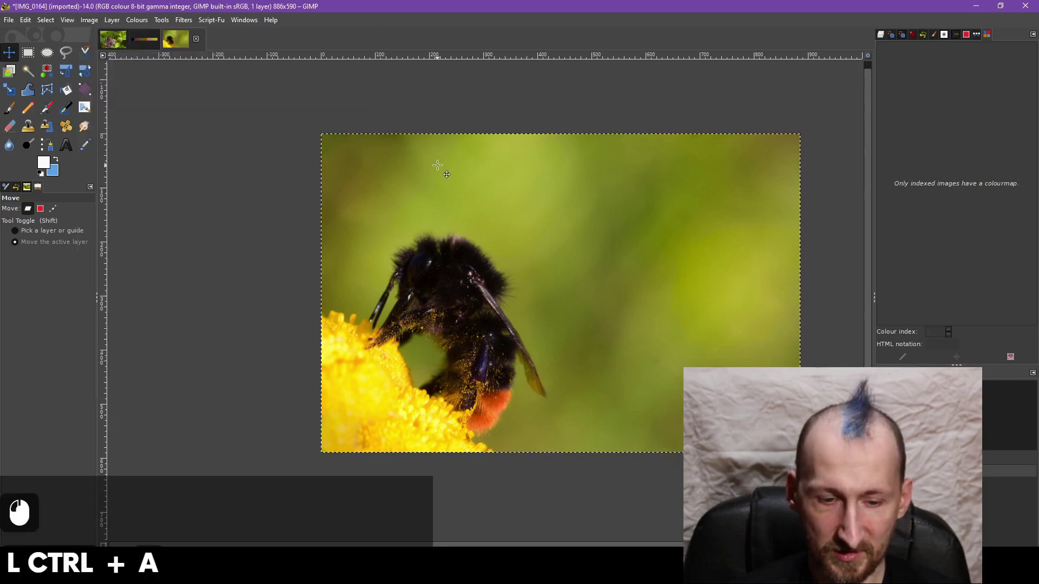
key(ctrl+c)
key(ctrl+shift+v)
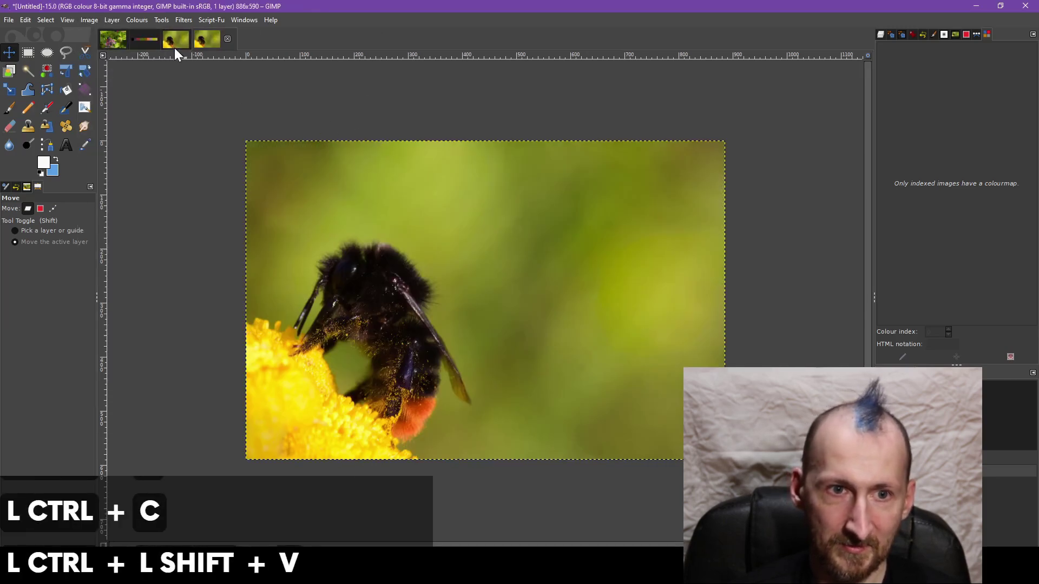
- Convert the bumblebee copy to indexed colours with an optimum palette of at most 10 colours and no dithering, and return to the scaled original
click(89, 20)
click(122, 69)
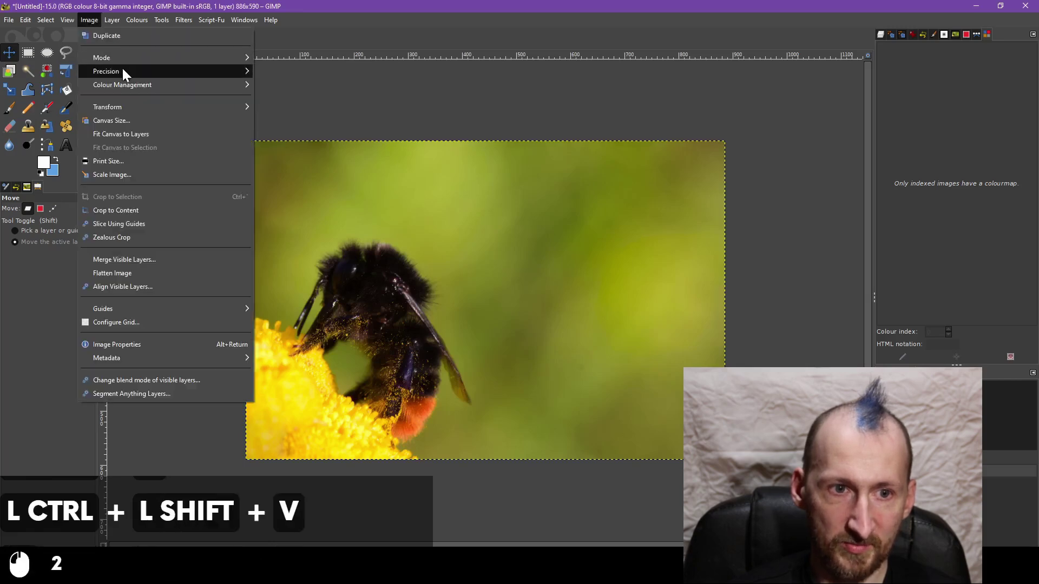
click(173, 57)
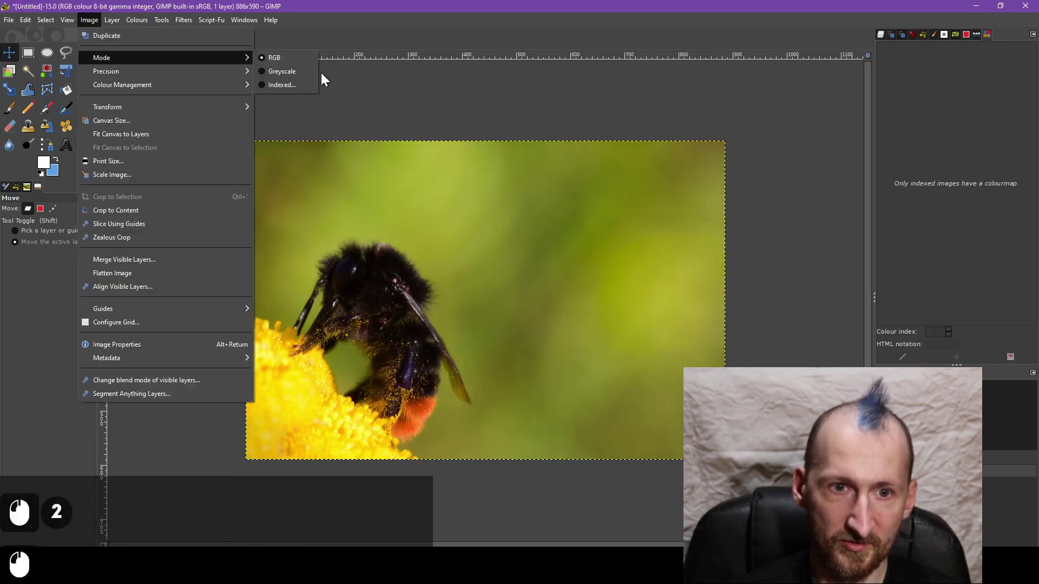
click(311, 86)
click(560, 409)
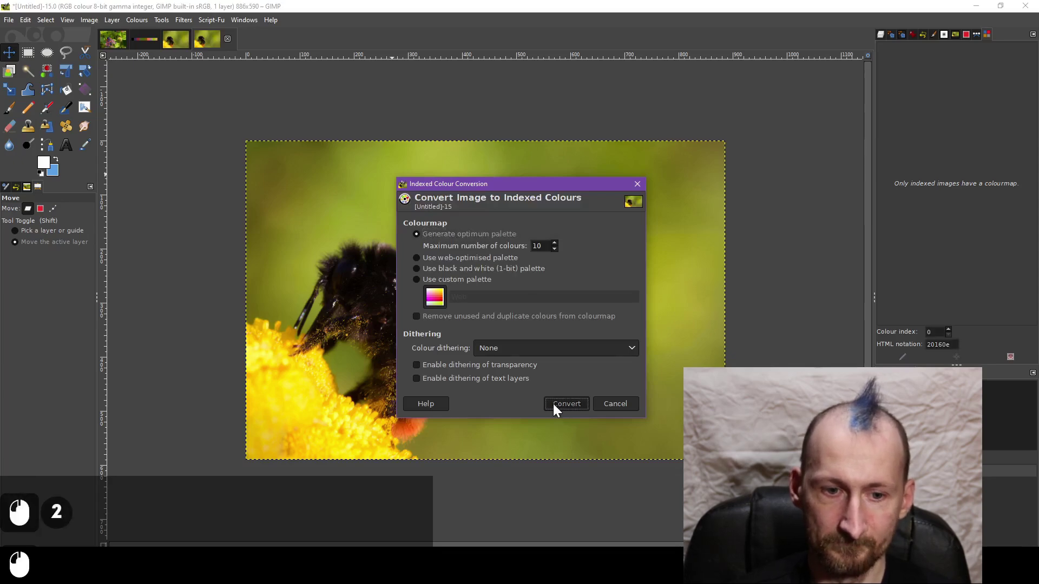
click(179, 39)
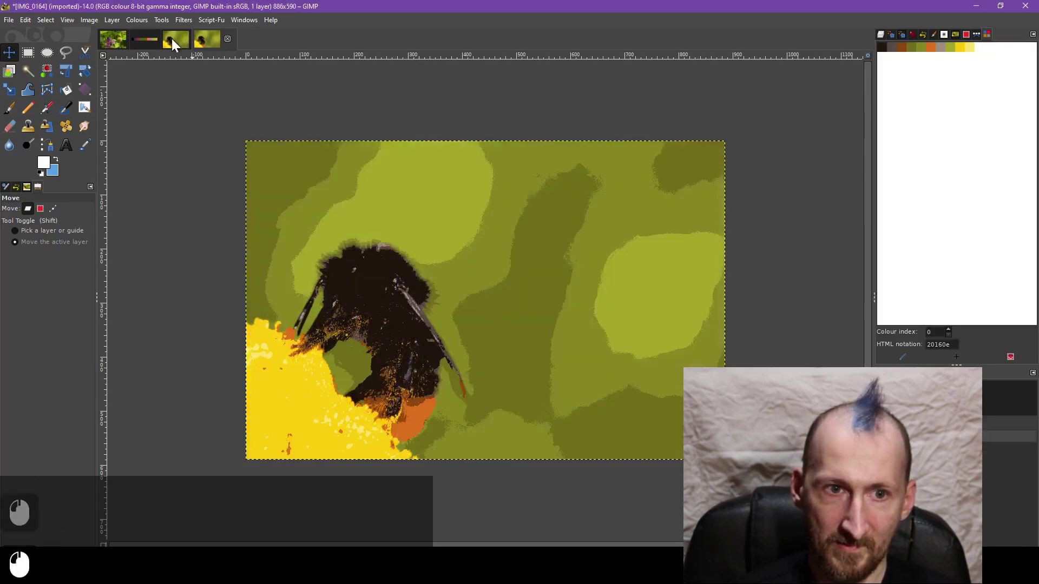
- Posterise the scaled bumblebee photo with 10 posterise levels
click(137, 19)
click(193, 349)
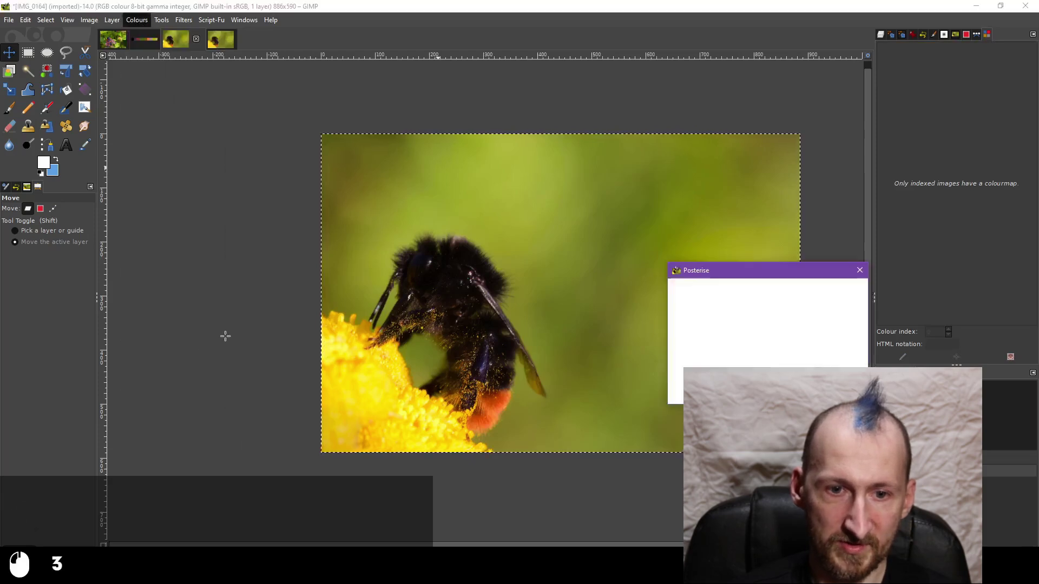
click(854, 328)
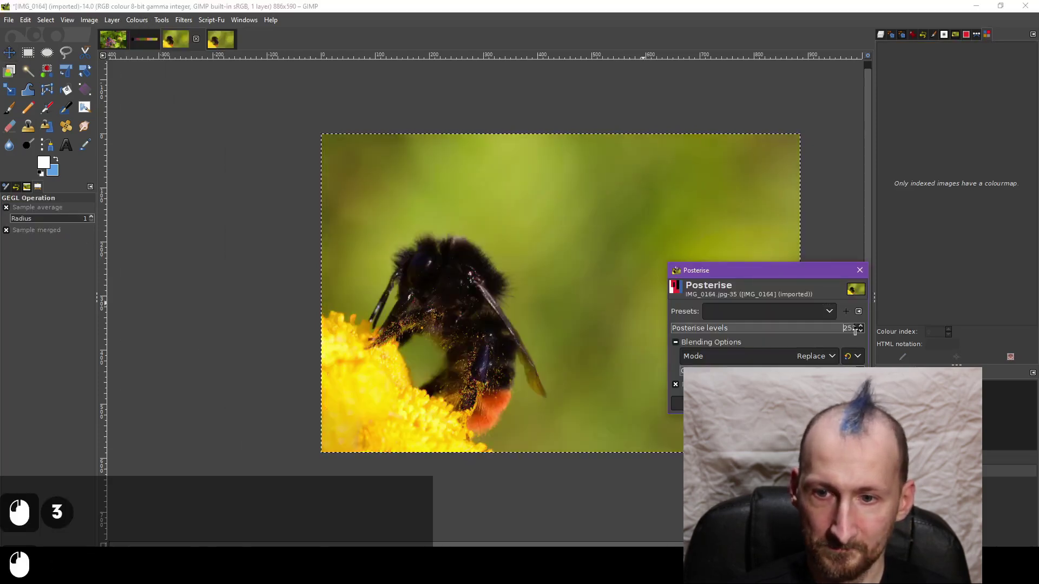
text(10)
key(End)
key(BackSpace)
key(BackSpace)
key(BackSpace)
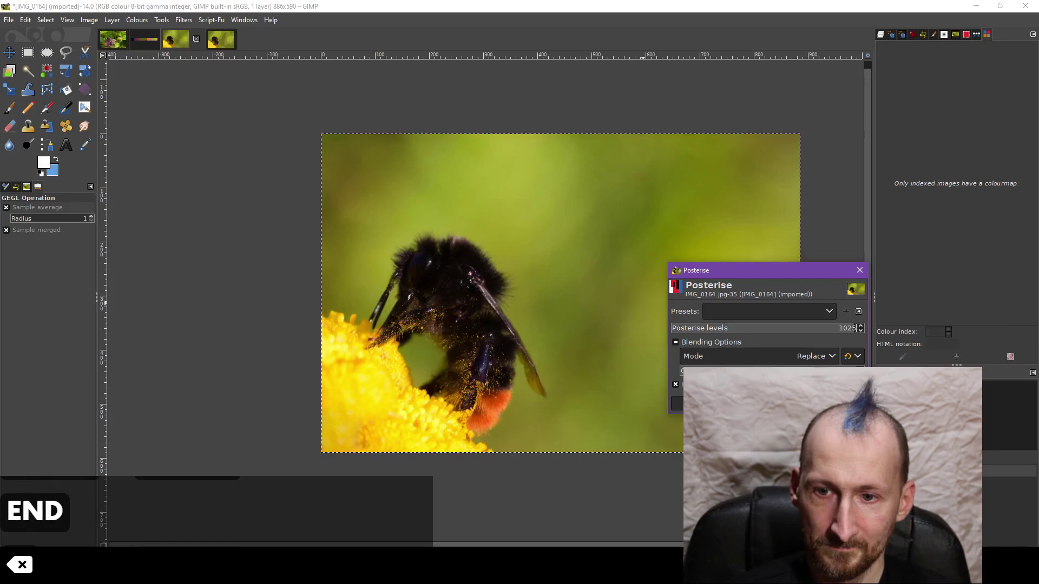
key(Return)
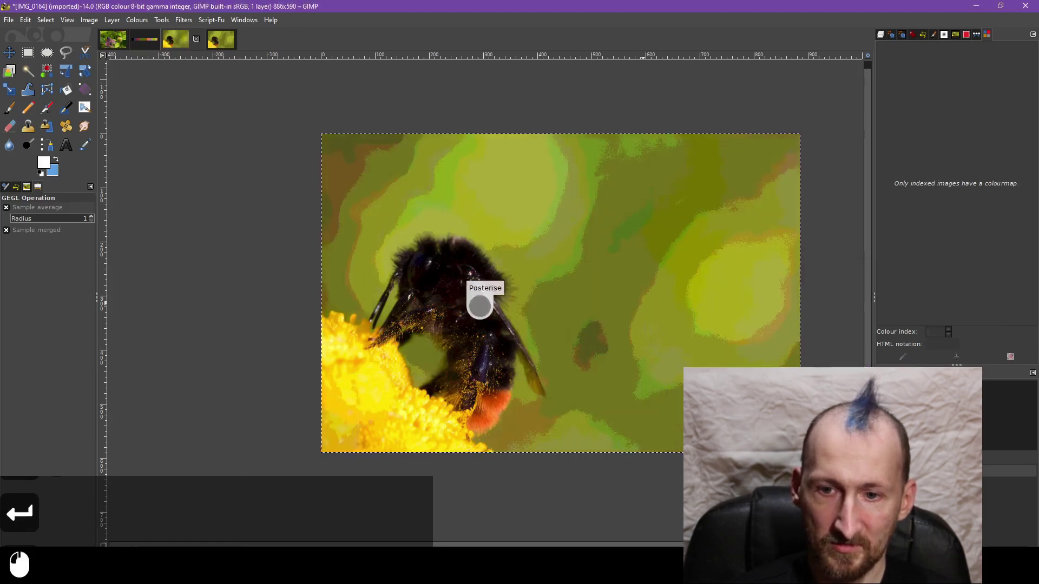
- Convert the posterised bumblebee photo to indexed colours
click(137, 20)
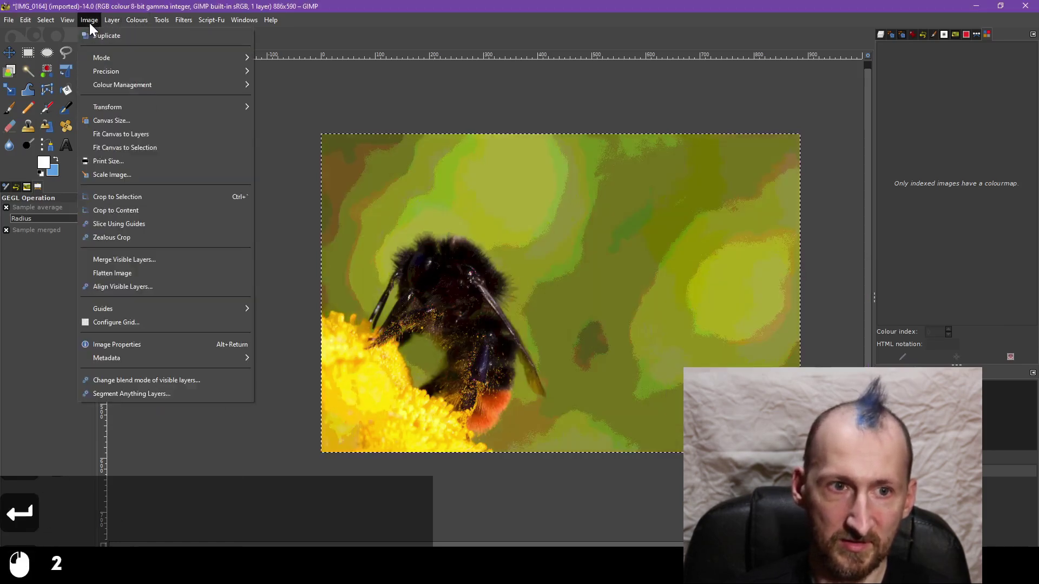
mouse_move(112, 57)
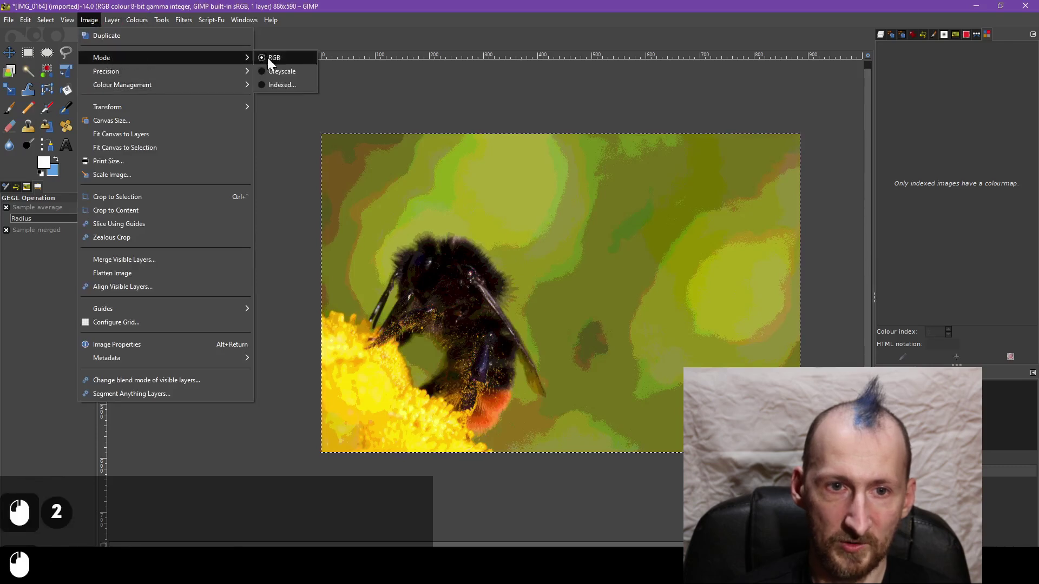
click(273, 84)
click(563, 406)
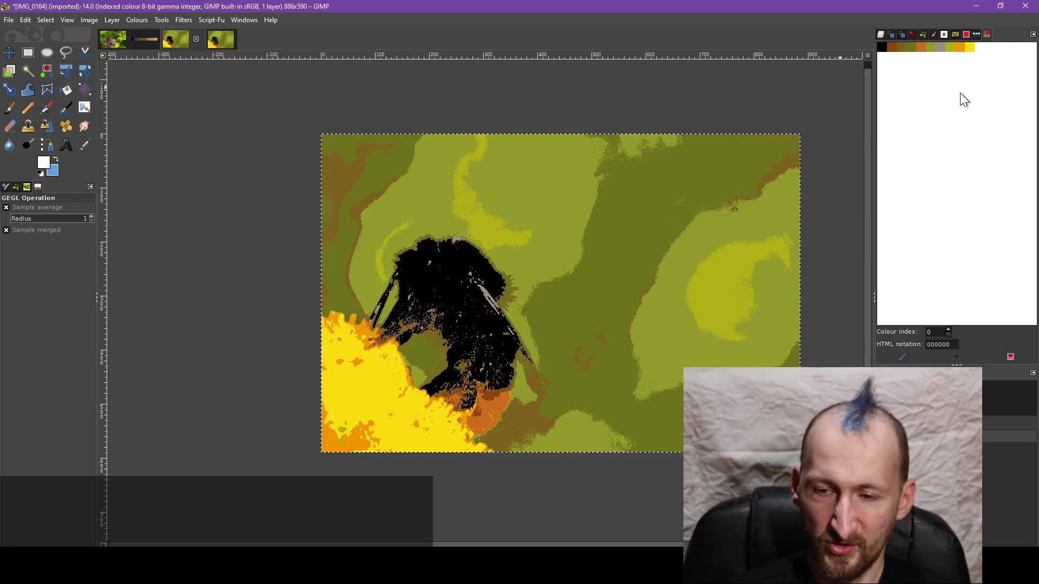
- Capture the posterised photo's colourmap swatches as a screenshot and paste them as a new image
key(Print)
drag(977, 53, 875, 40)
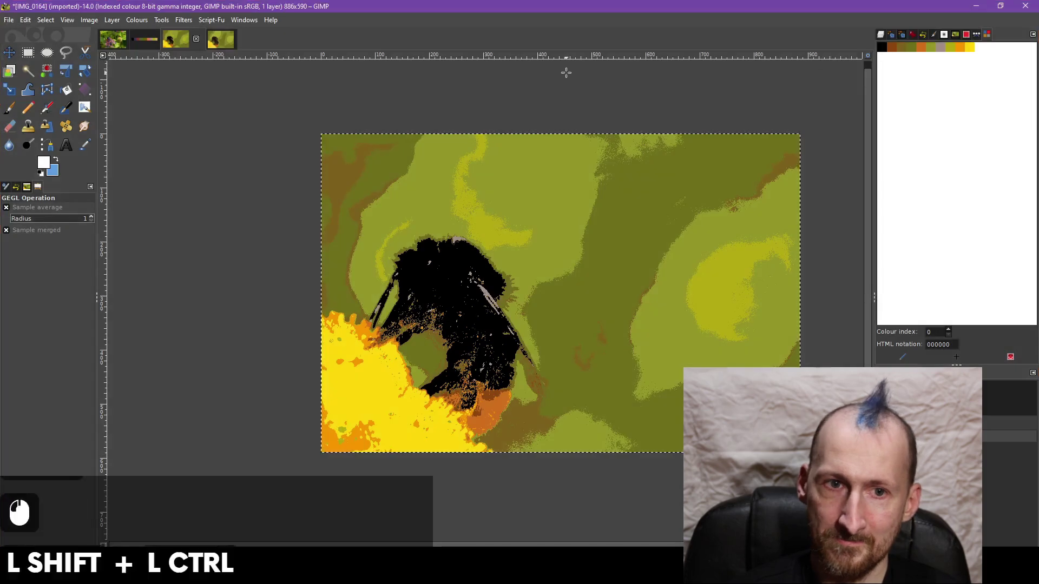
key(ctrl+shift+v)
- Capture the colourmap swatches of the unposterised indexed bumblebee copy and paste them as another new image
click(207, 41)
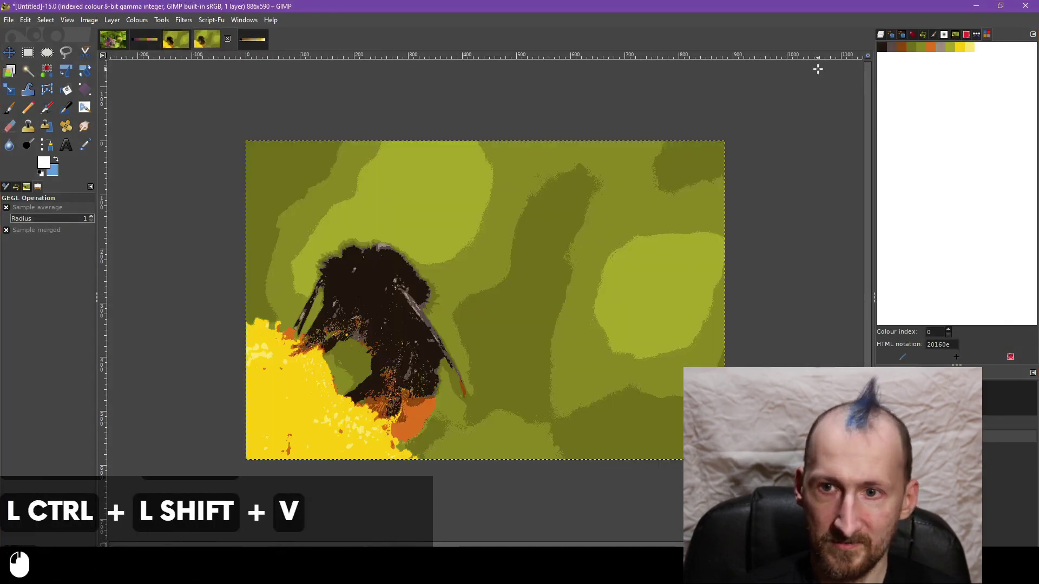
key(Print)
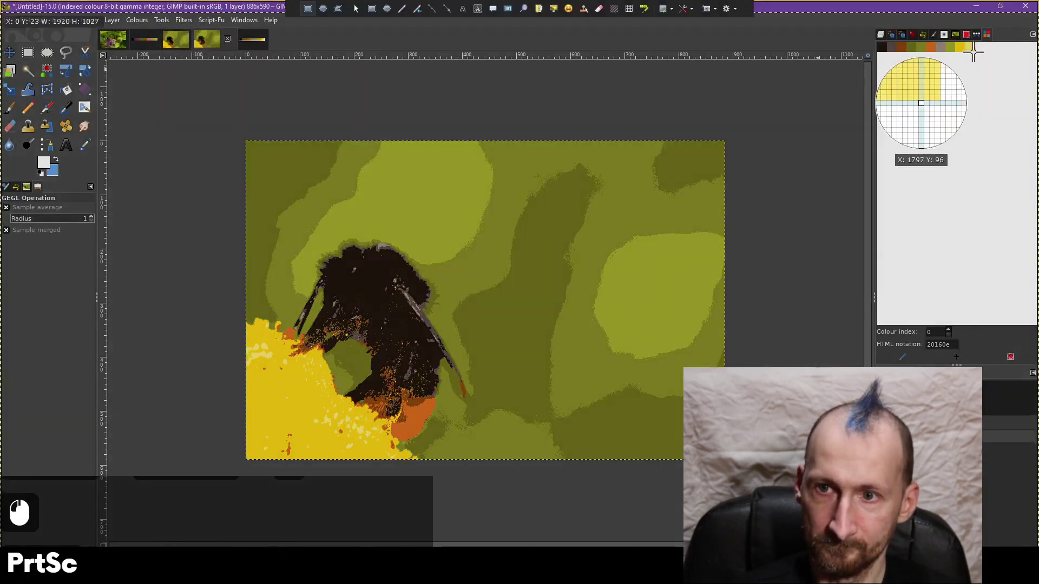
drag(976, 52, 876, 39)
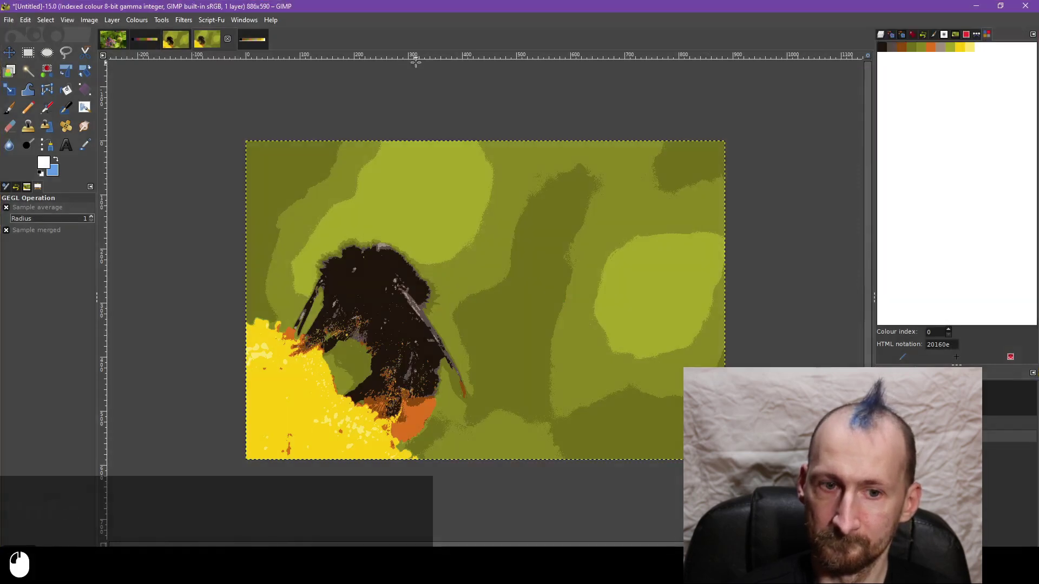
key(ctrl+shift+v)
scroll(488, 234, up, 3)
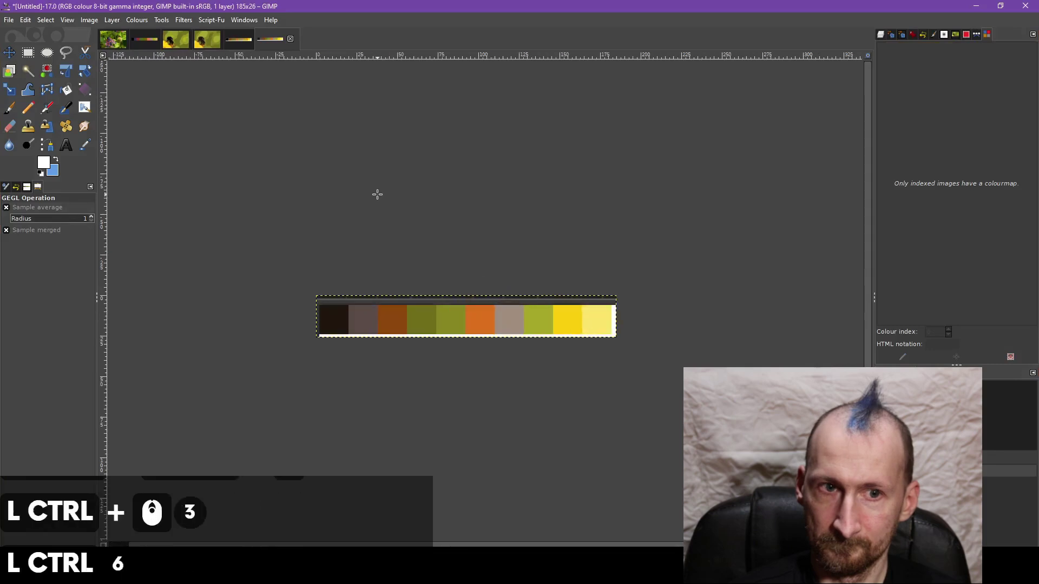
- Paste the unposterised swatch strip as a layer over the posterised strip and lower its opacity to 44.2
click(238, 40)
key(ctrl+v)
scroll(522, 260, up, 3)
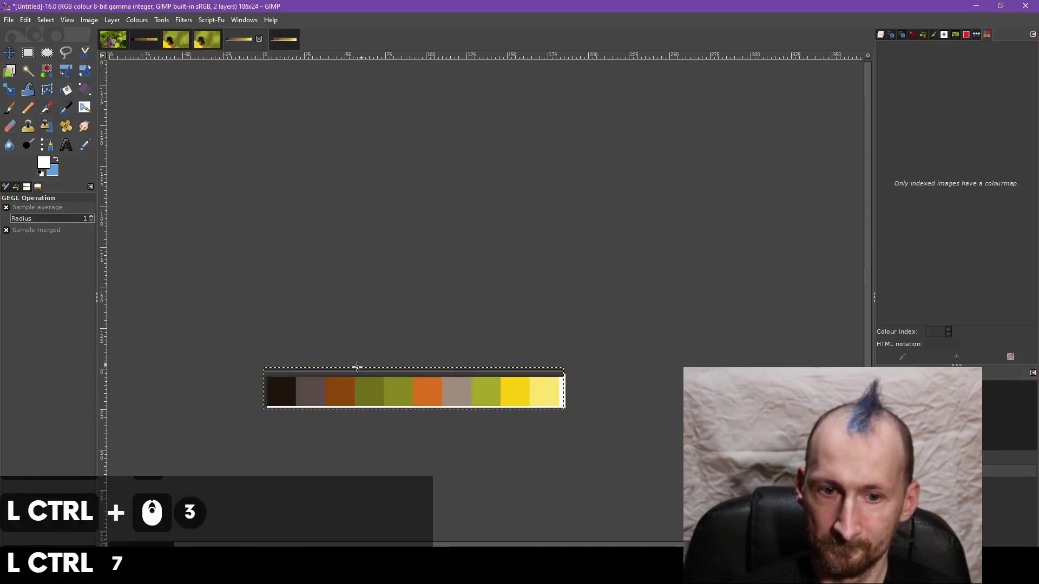
click(880, 35)
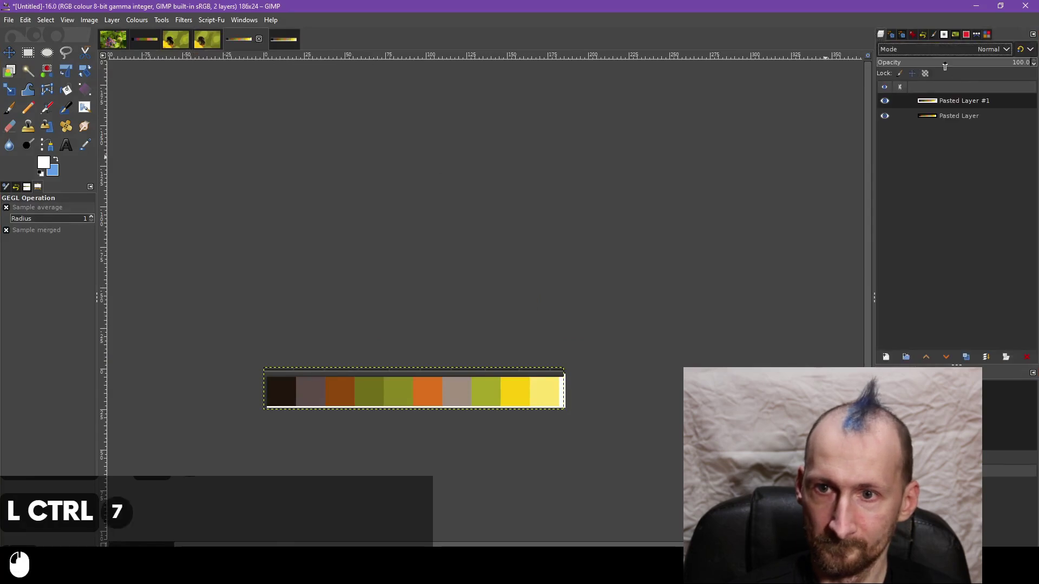
drag(944, 66, 945, 65)
- Move the pasted strip into line with the swatches beneath and restore its opacity to 100
click(3, 54)
scroll(380, 441, up, 4)
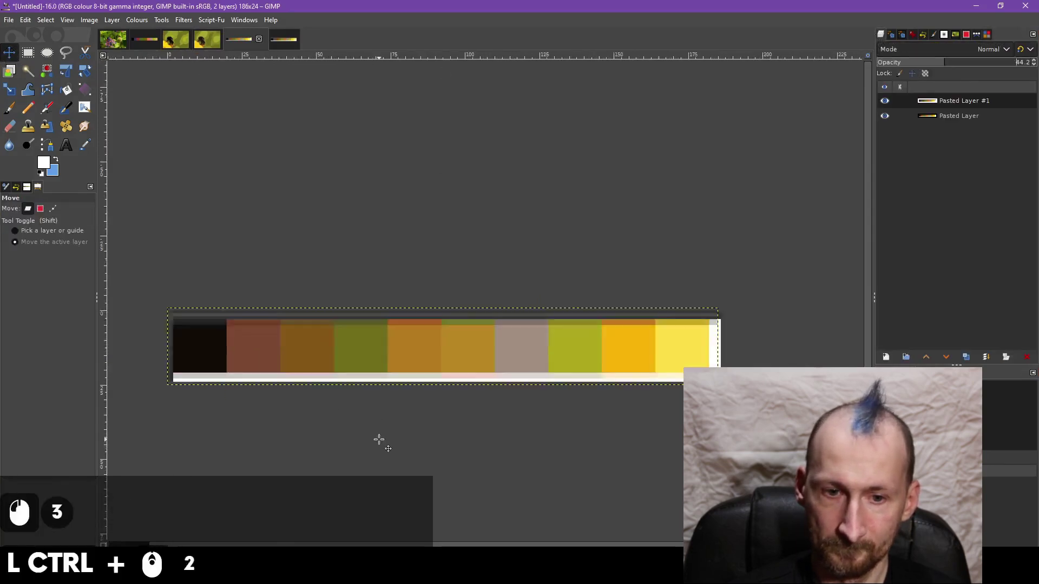
drag(408, 315, 408, 307)
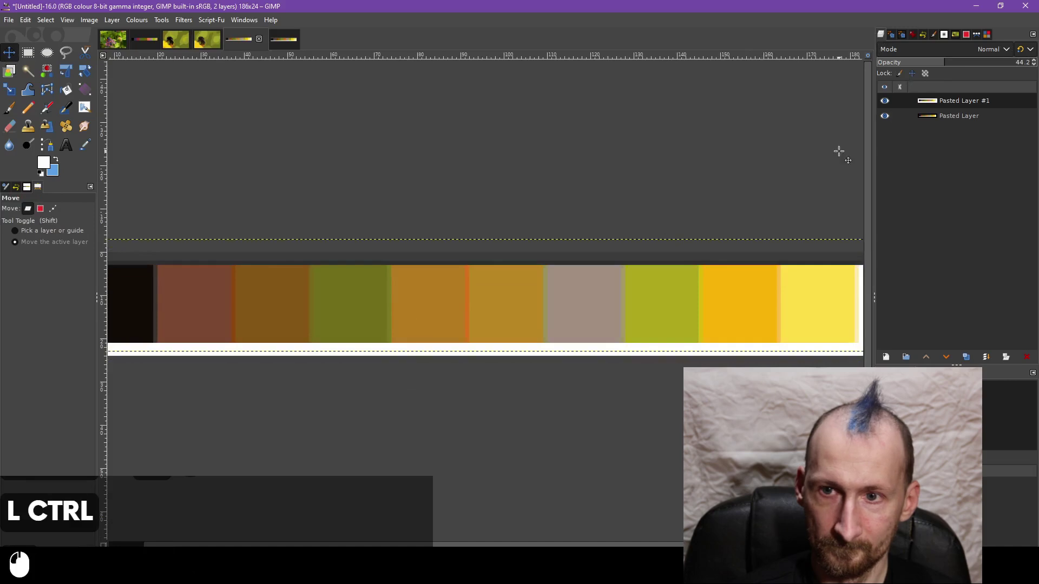
drag(945, 62, 537, 70)
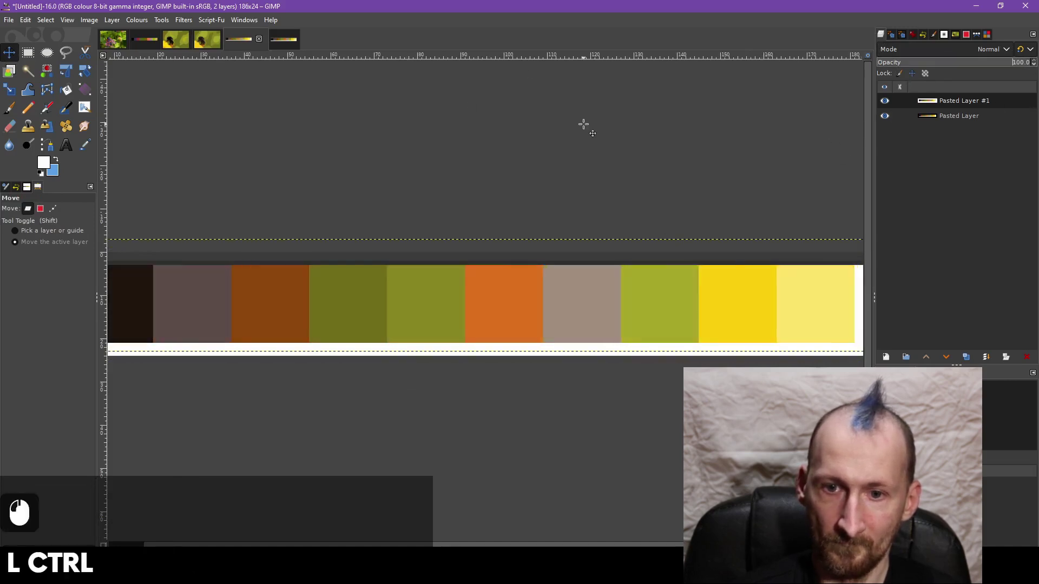
- Compare the two palettes by hiding and showing the upper swatch strip layer
scroll(505, 143, down, 1)
scroll(417, 186, up, 1)
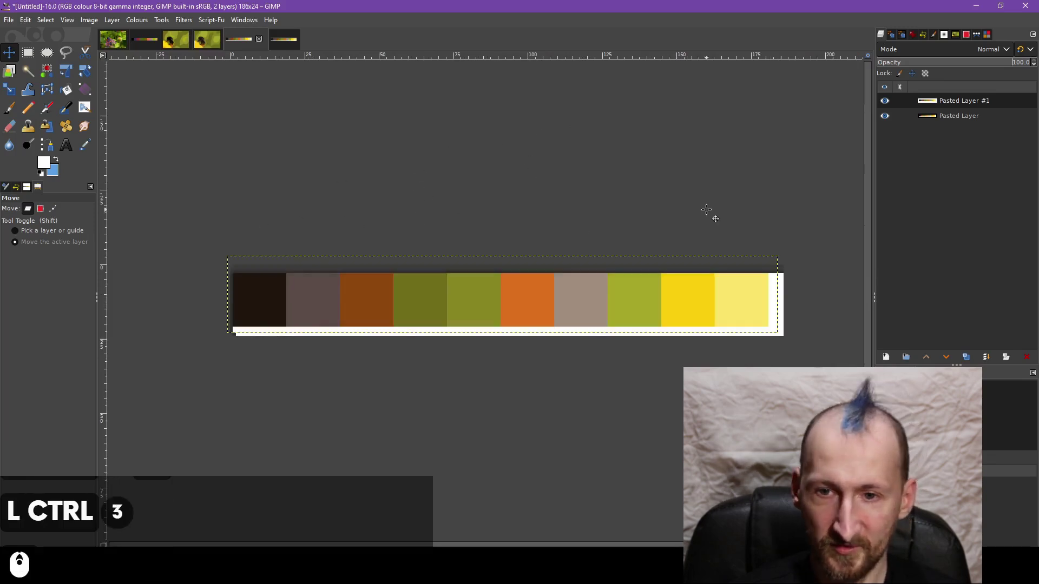
click(885, 101)
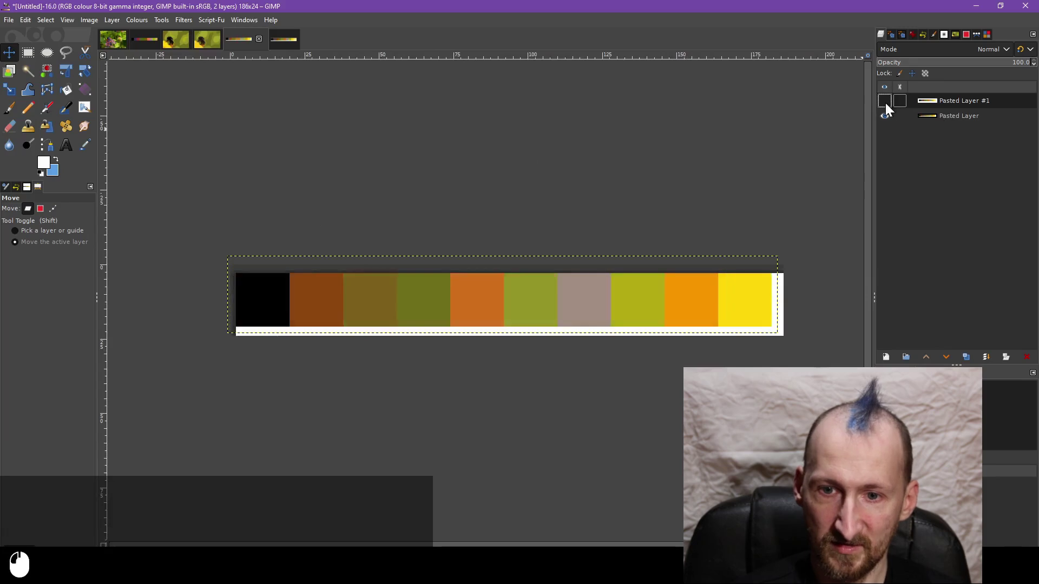
click(885, 101)
click(885, 101)
click(885, 101)
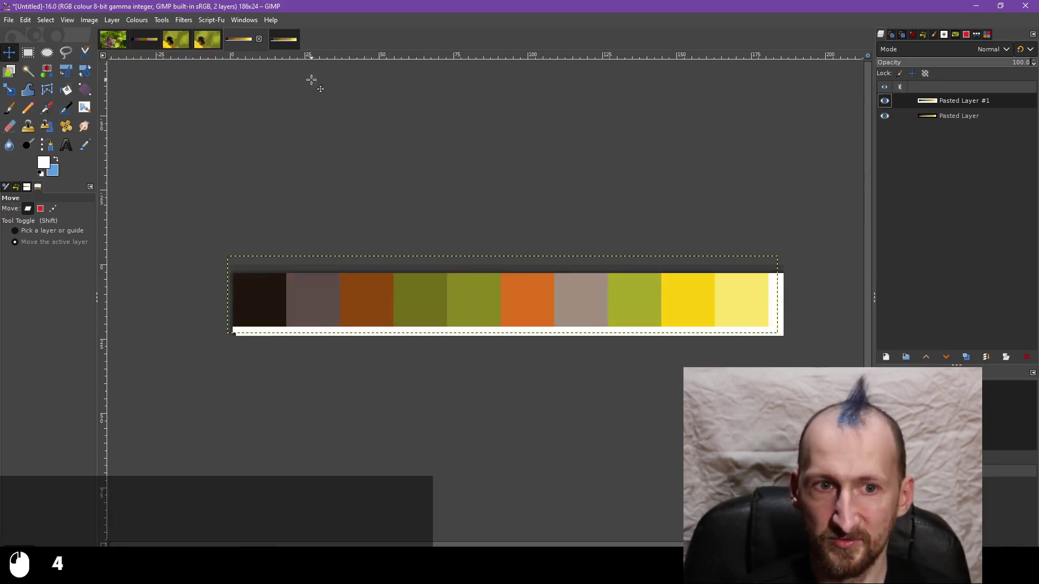
- Compare the posterised and unposterised indexed bumblebee images, and return to the layered swatch strips
click(23, 49)
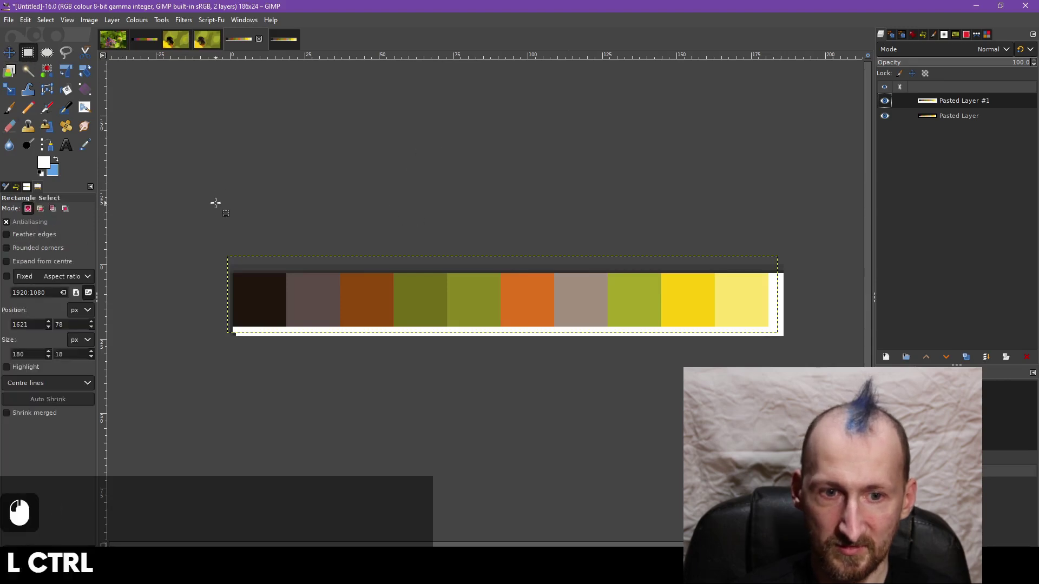
click(201, 46)
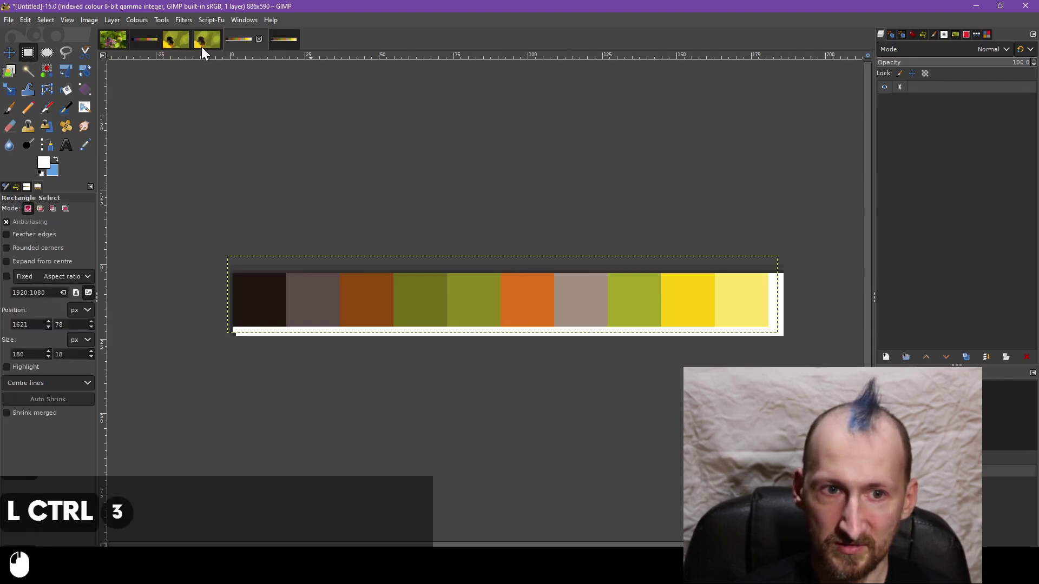
click(173, 40)
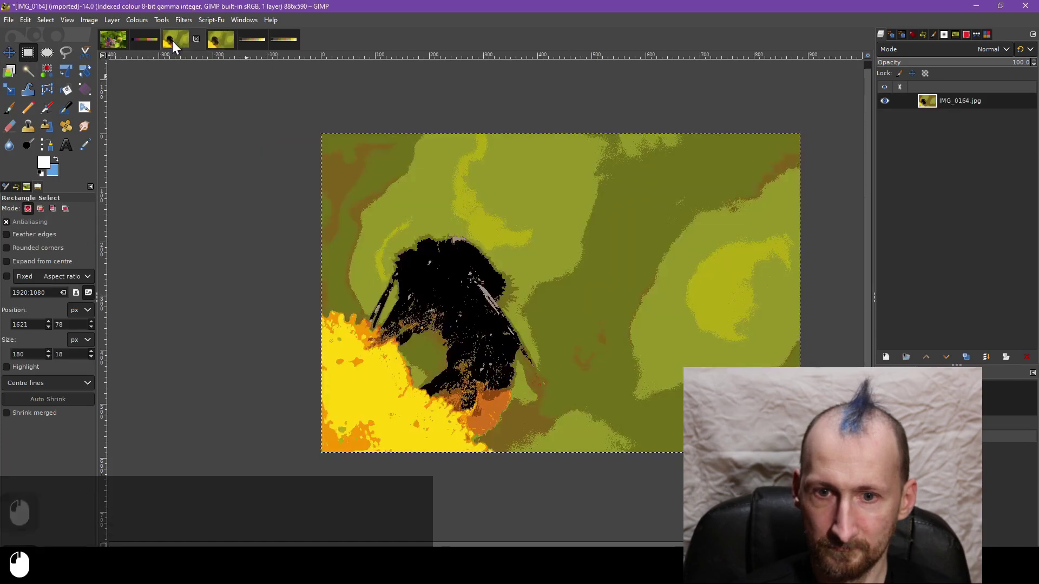
click(219, 39)
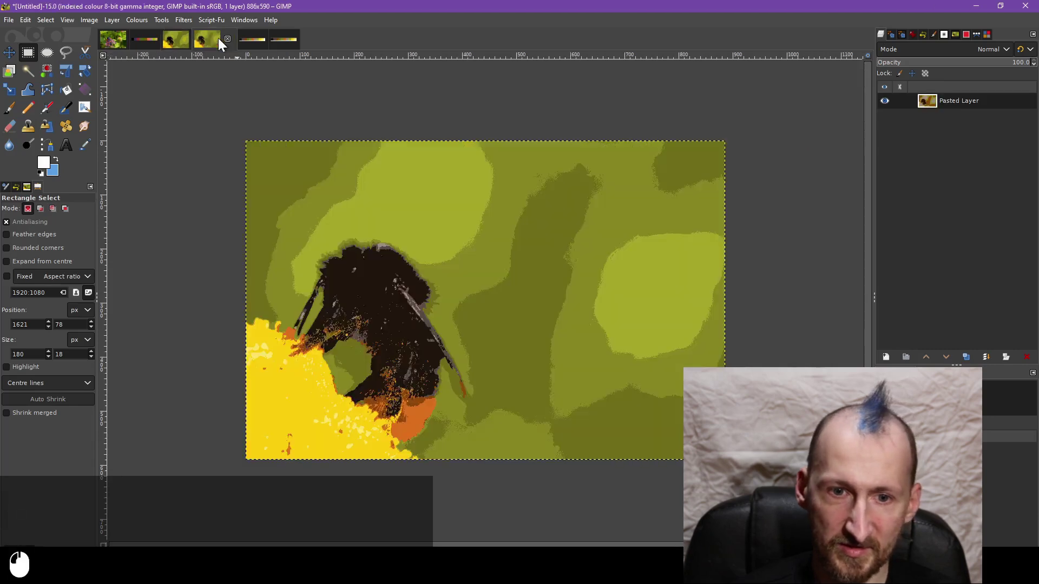
click(252, 43)
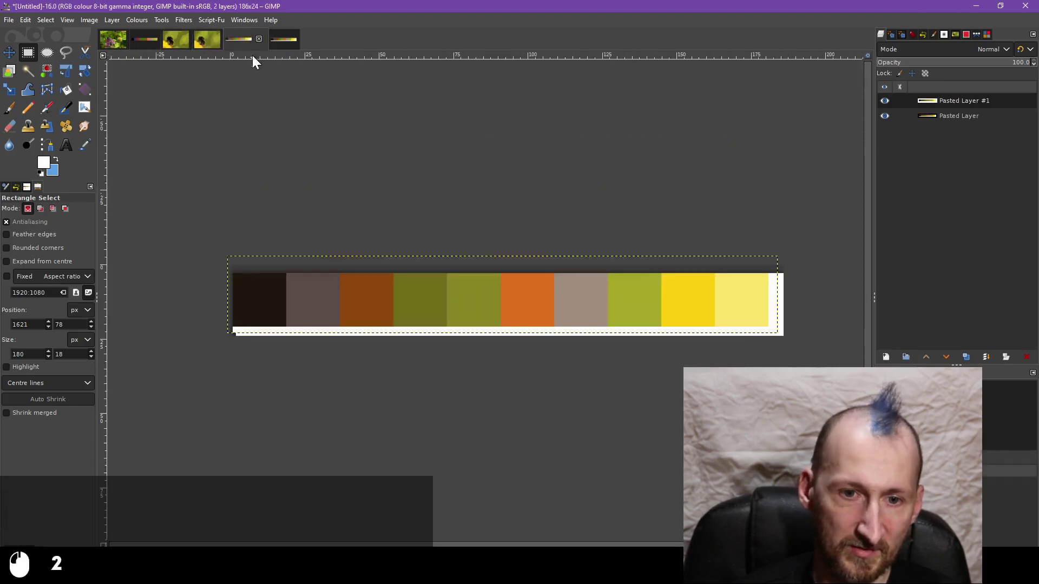
- Select the ten swatches of the upper strip with a 180 × 18 px rectangular selection at position 1, 3
click(29, 53)
drag(234, 273, 759, 327)
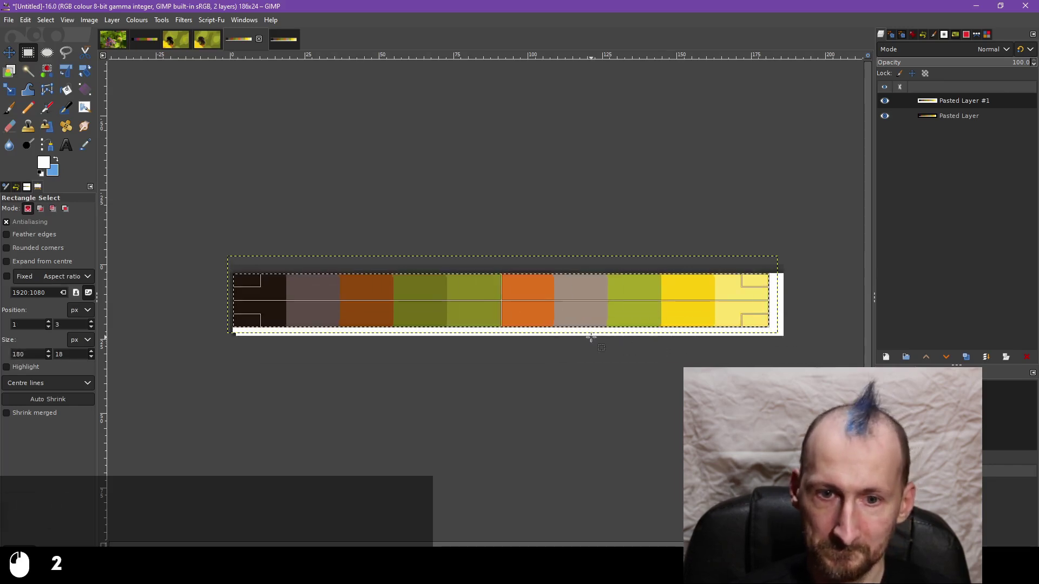
key(Return)
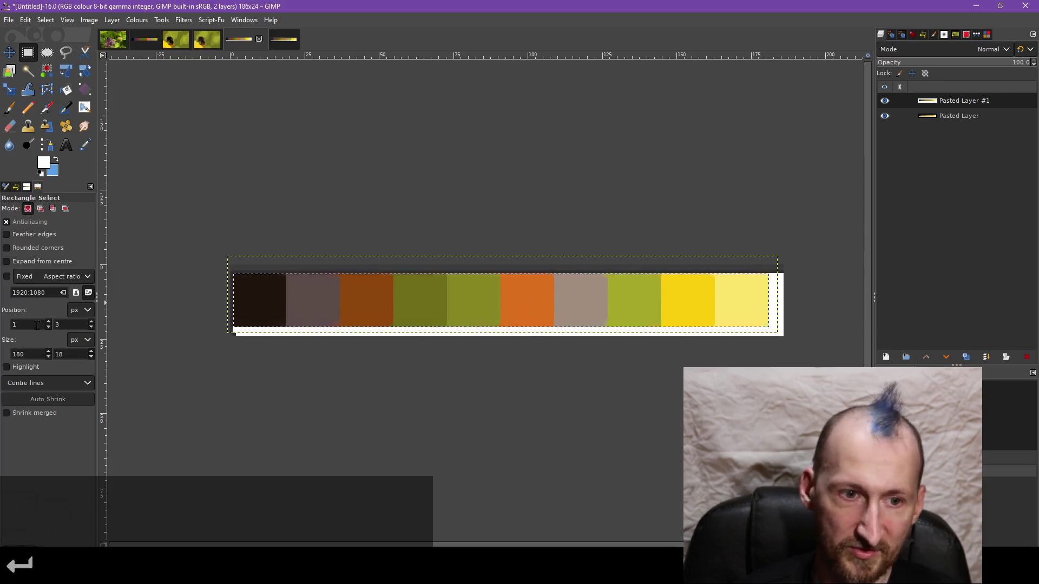
- Fix the rectangular selection's aspect ratio at 10:1
click(7, 277)
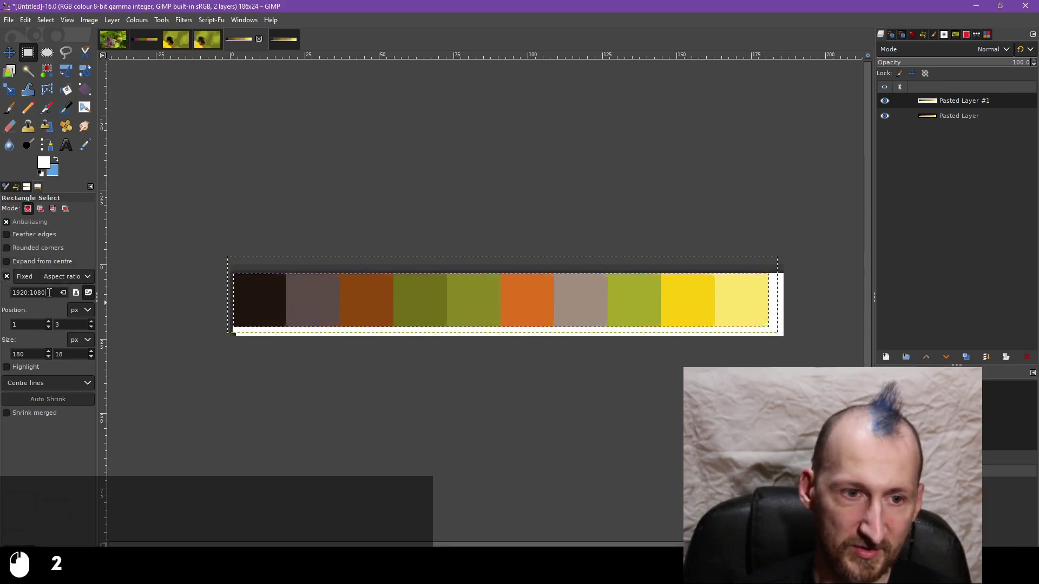
drag(49, 292, 2, 300)
text(1:1)
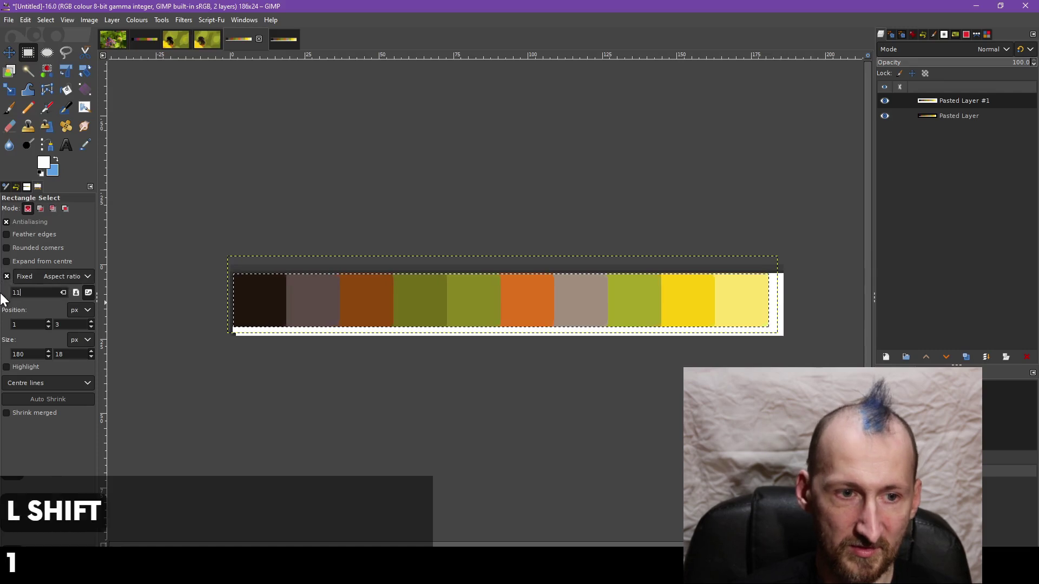
key(BackSpace)
text(10)
key(Return)
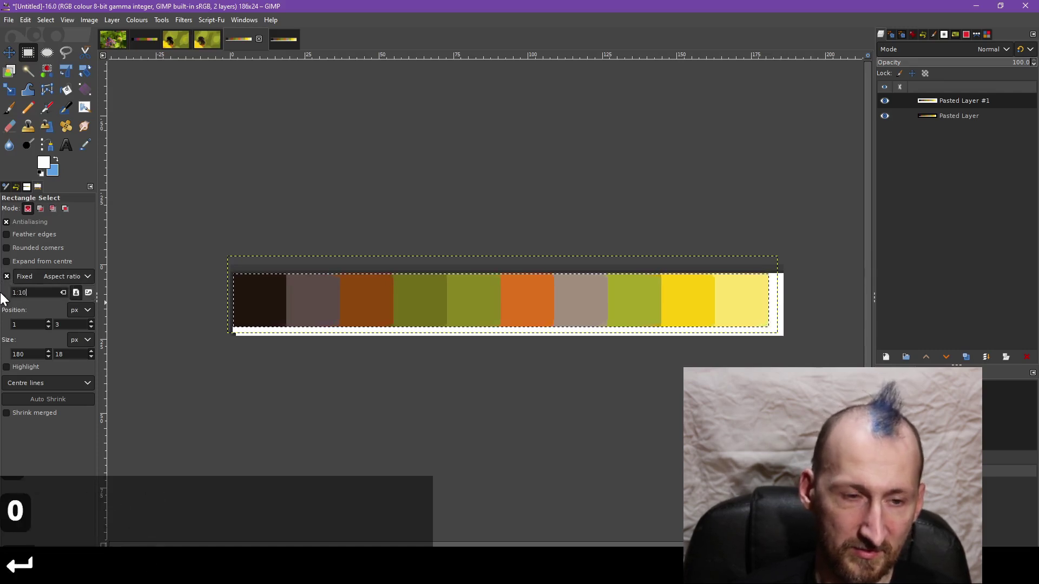
click(85, 296)
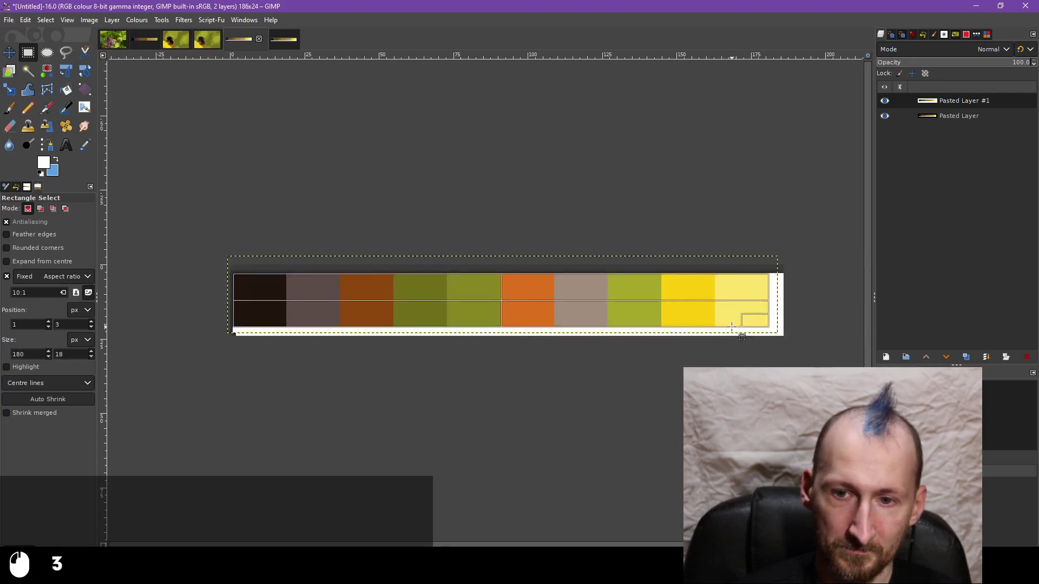
- Check the selection's edges, copy the selected swatches and paste them as a new image
ctrl+scroll(743, 325, up, 5)
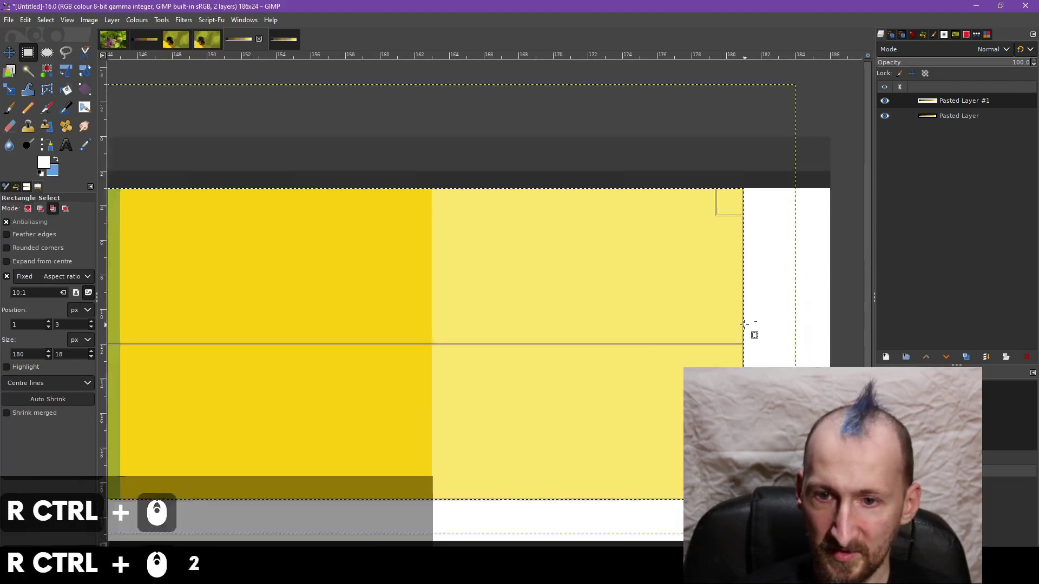
ctrl+scroll(743, 325, down, 8)
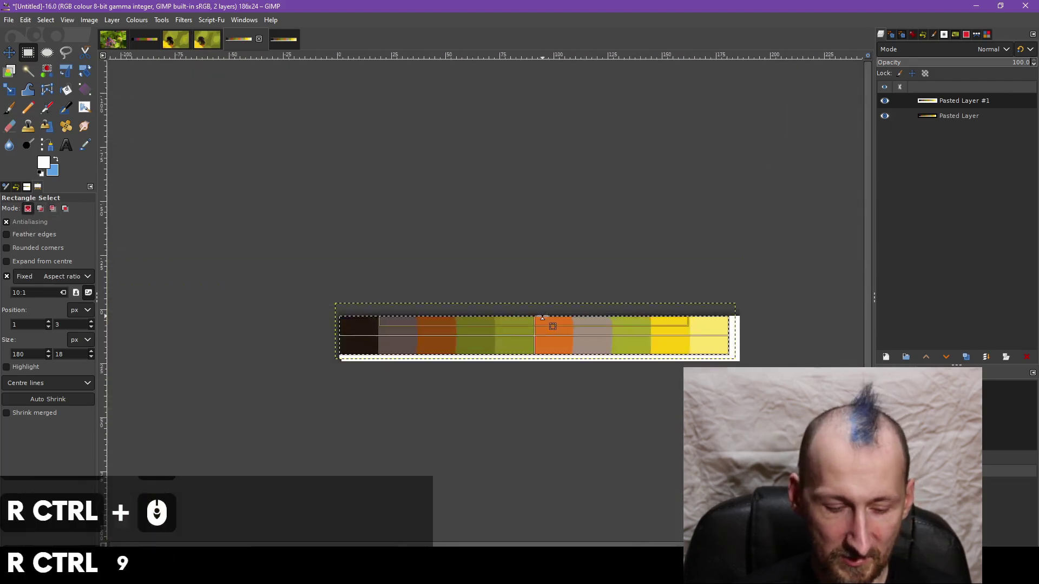
key(ctrl+c)
click(204, 40)
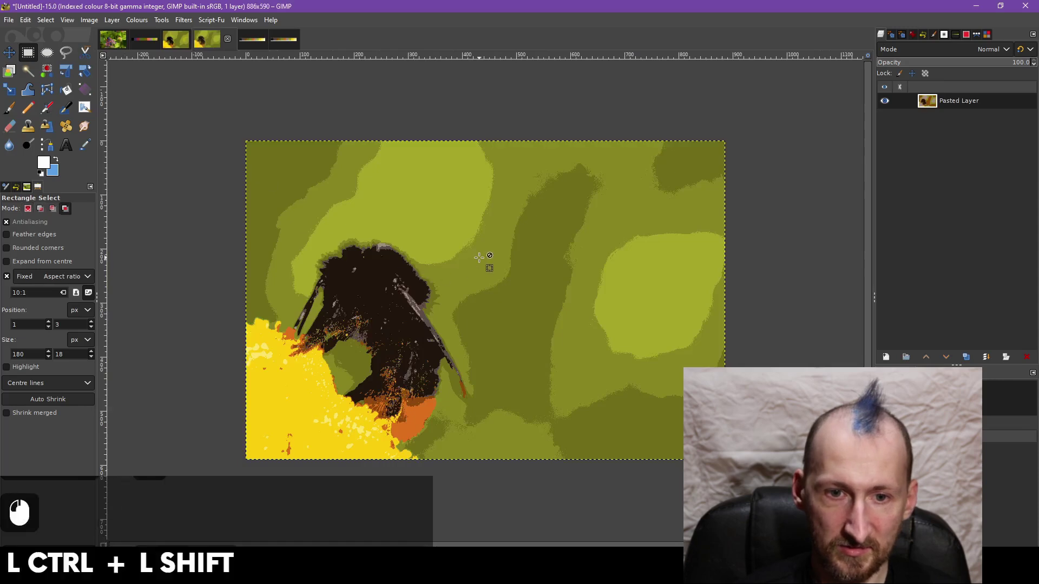
key(ctrl+shift+v)
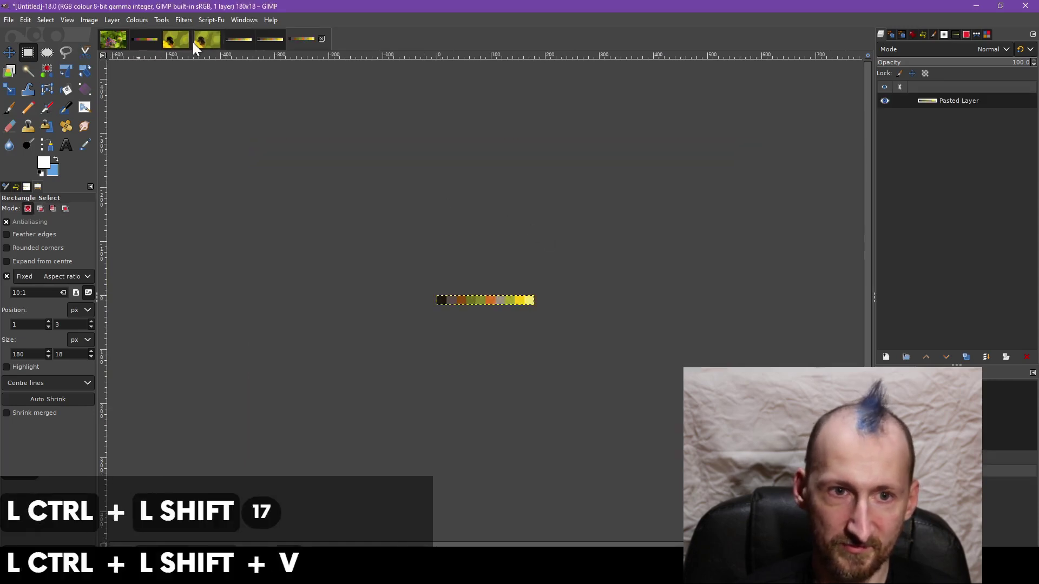
- Paste the copied swatches onto the indexed bumblebee image and scale the strip proportionally to about 459 × 46 px
click(196, 43)
key(ctrl+v)
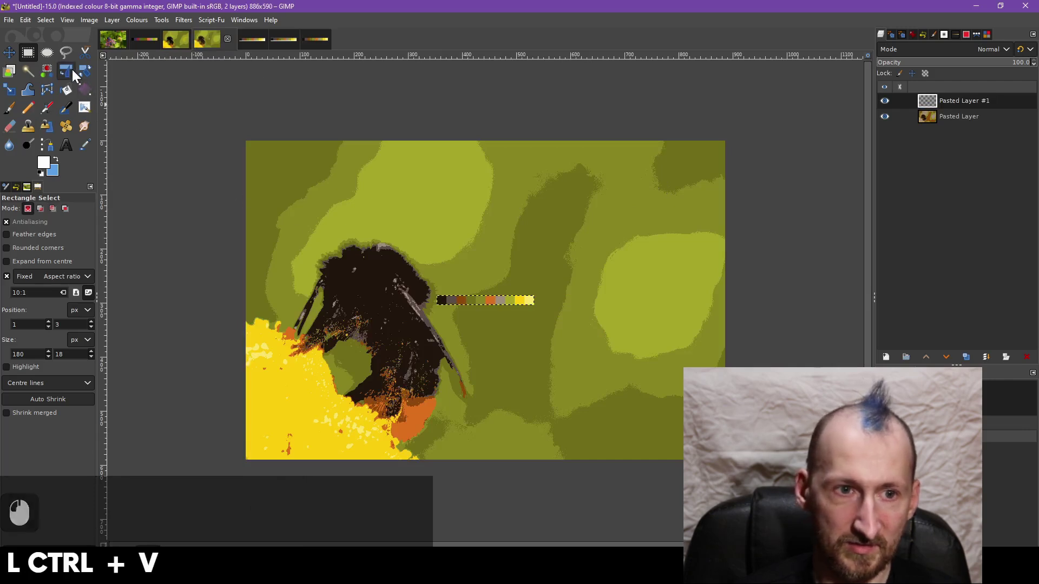
click(10, 91)
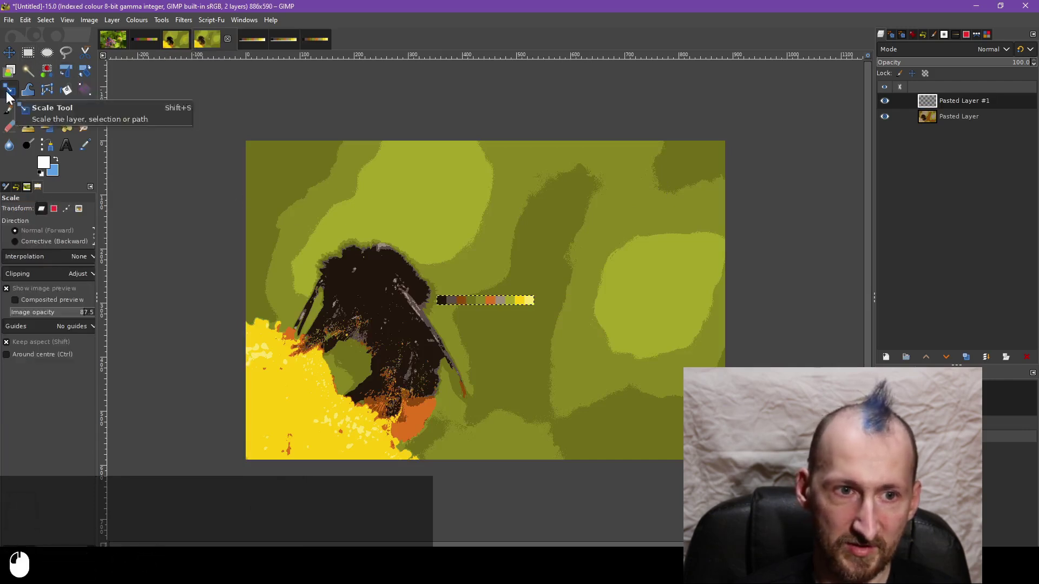
click(534, 303)
ctrl+scroll(524, 302, up, 3)
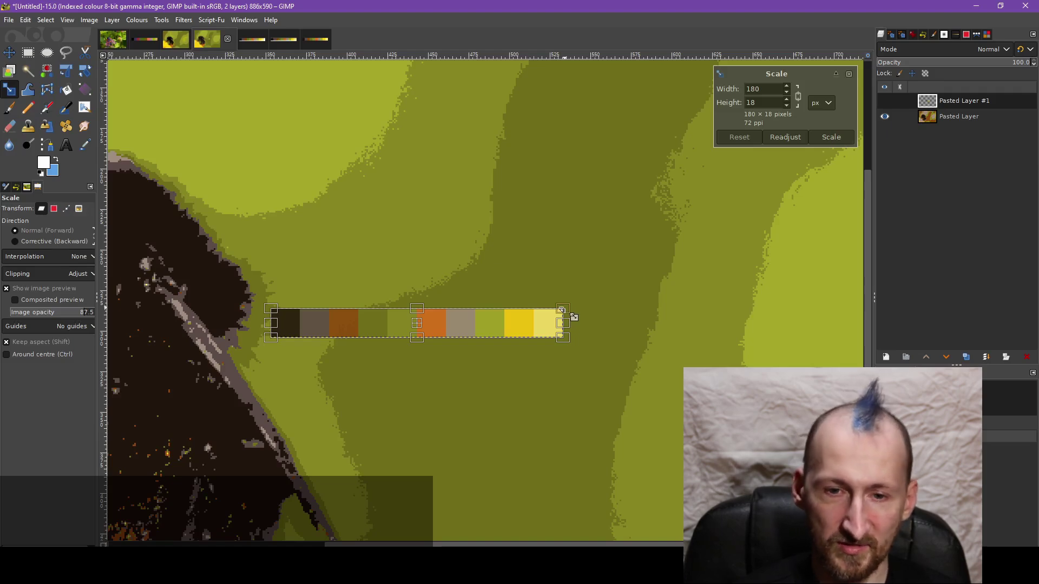
drag(562, 311, 846, 166)
ctrl+scroll(846, 166, down, 3)
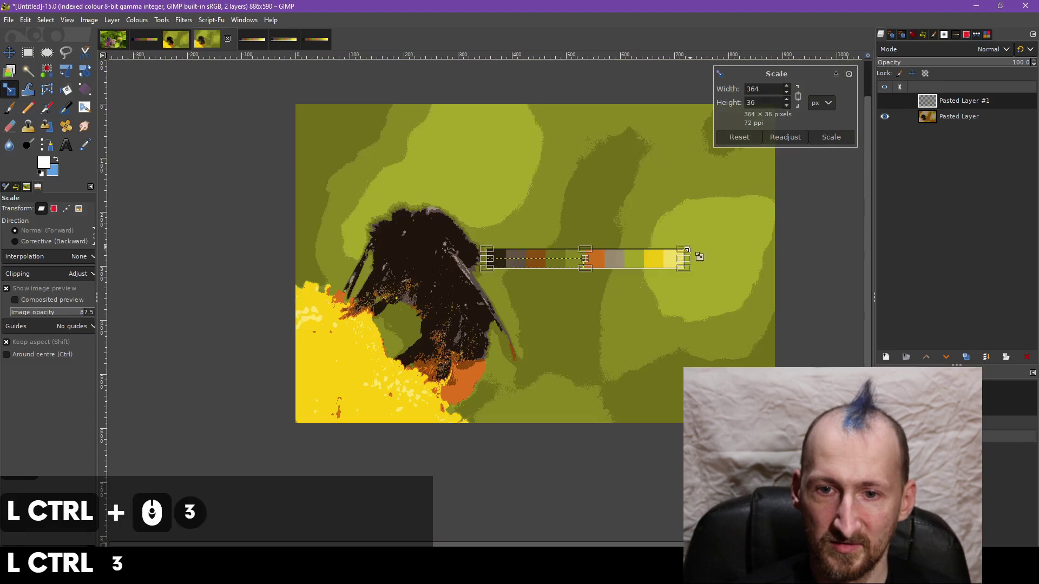
drag(685, 252, 738, 232)
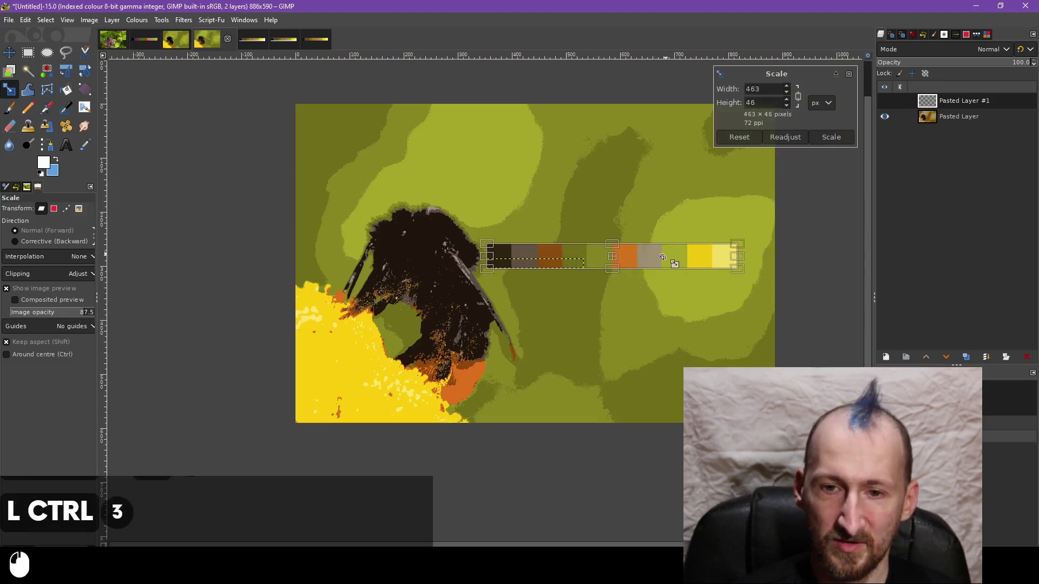
drag(662, 257, 662, 214)
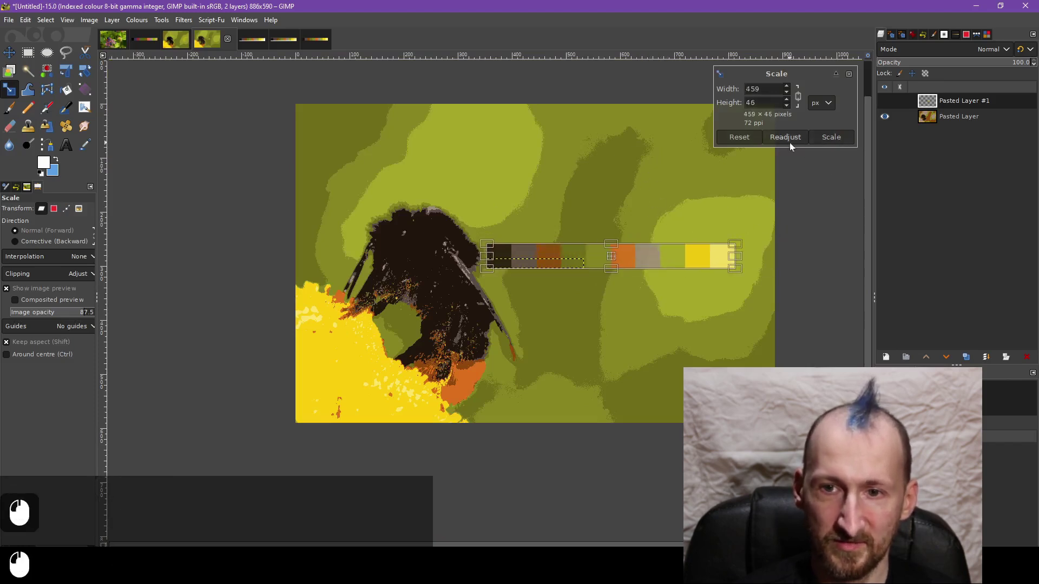
click(832, 137)
- Copy the enlarged swatch strip, and undo the edits back to the original full-colour bumblebee photo
key(ctrl+c)
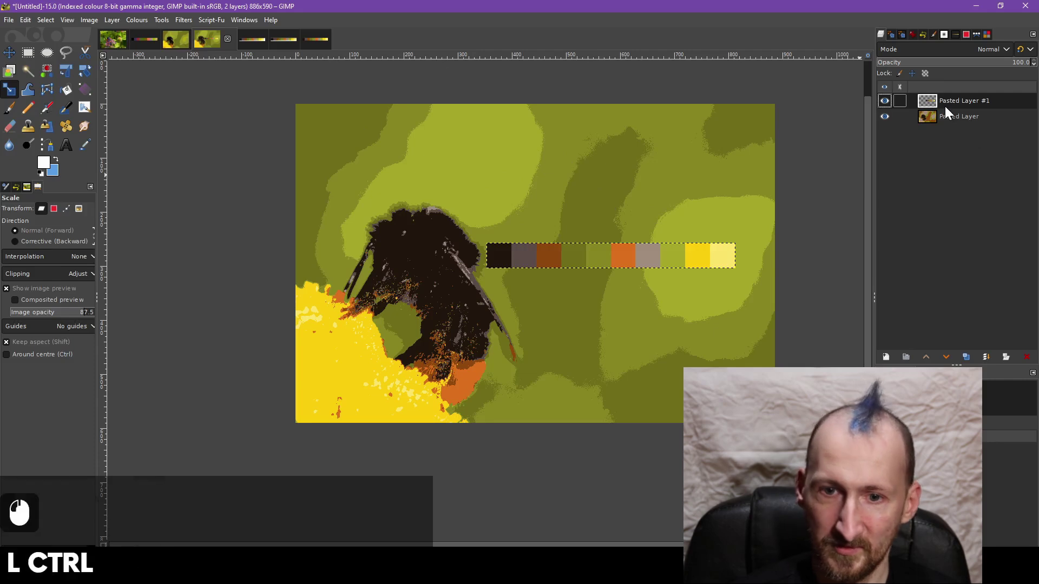
key(ctrl+a)
key(ctrl+c)
key(ctrl+z)
key(ctrl+z)
key(ctrl+z)
key(ctrl+z)
key(ctrl+z)
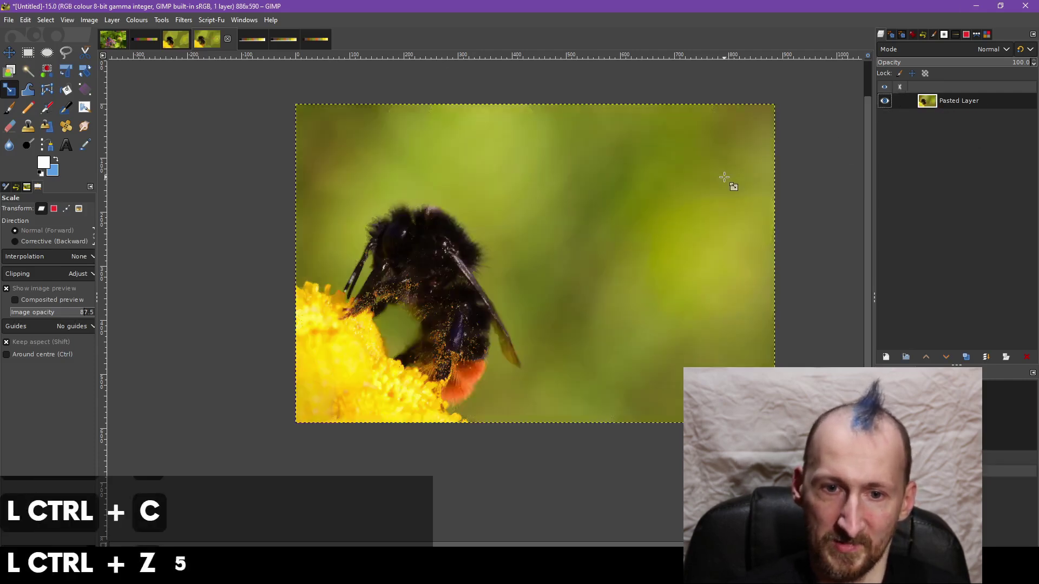
- Paste the enlarged strip onto the photo, move it into the photo's upper-right corner, and make the photo layer active
key(ctrl+v)
click(9, 53)
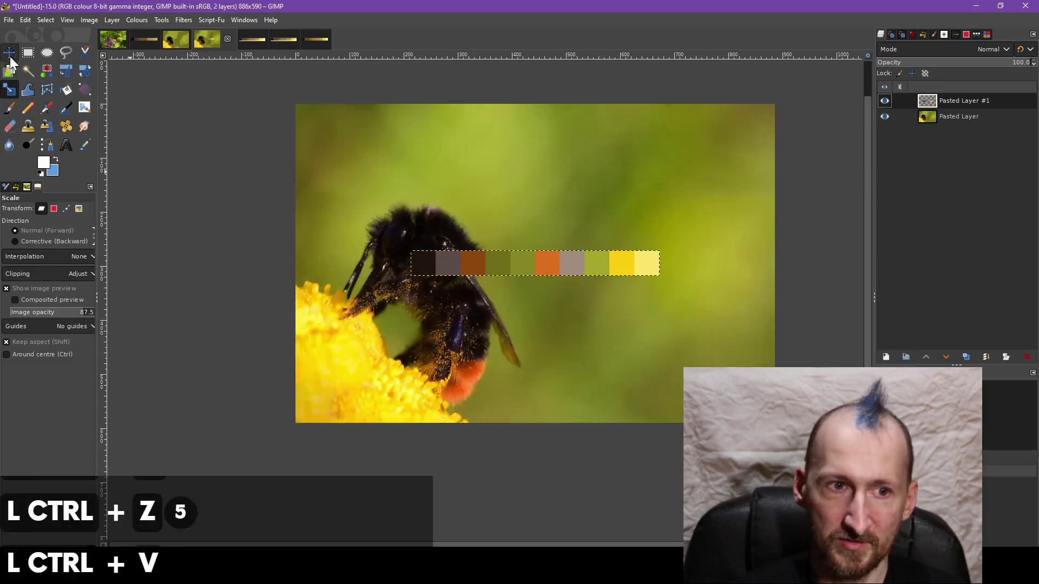
drag(516, 255, 625, 118)
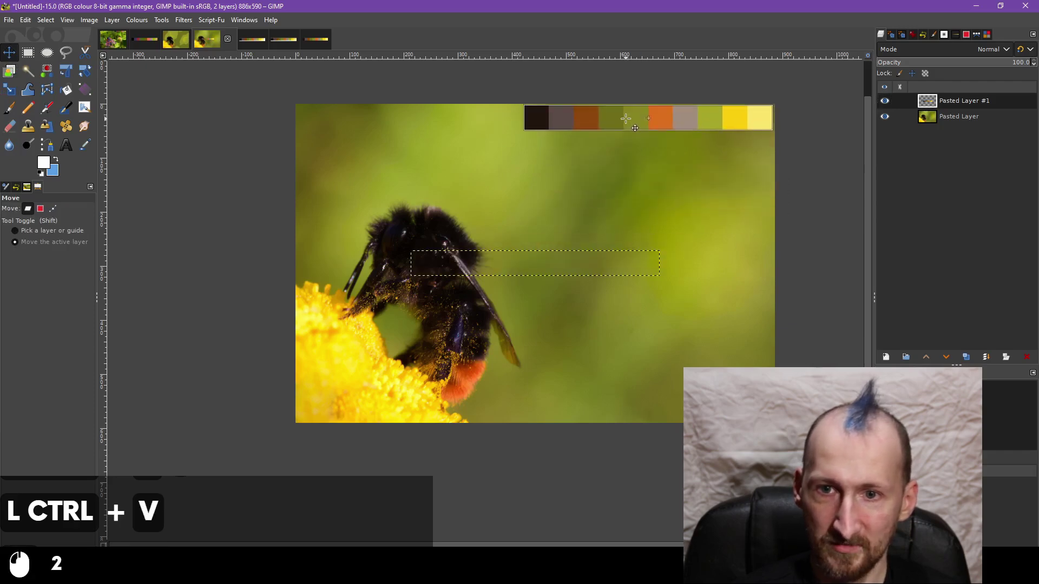
click(960, 116)
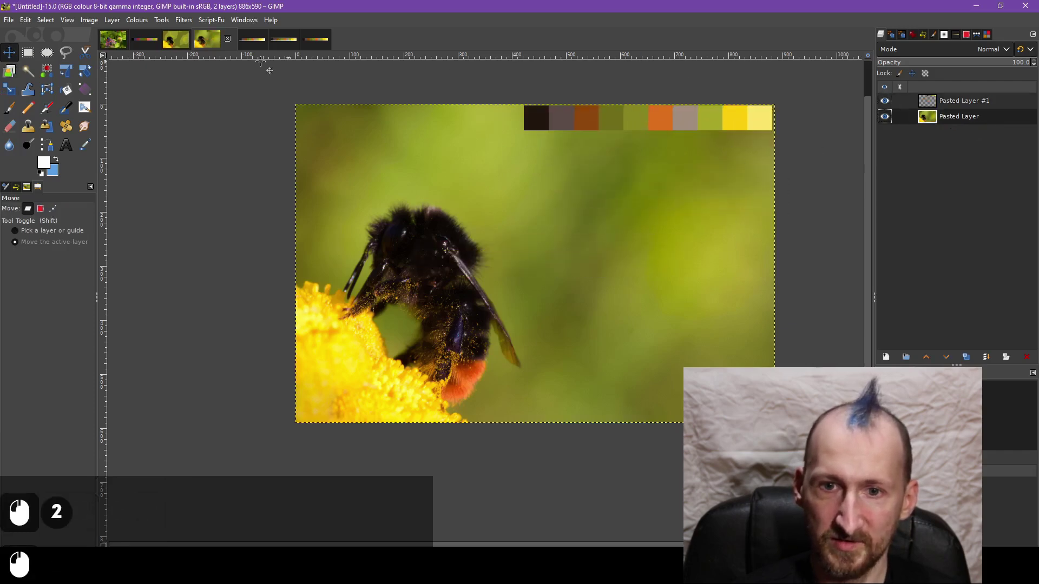
- Compare the moth photo and its palette with the bumblebee photo and its palette
click(116, 44)
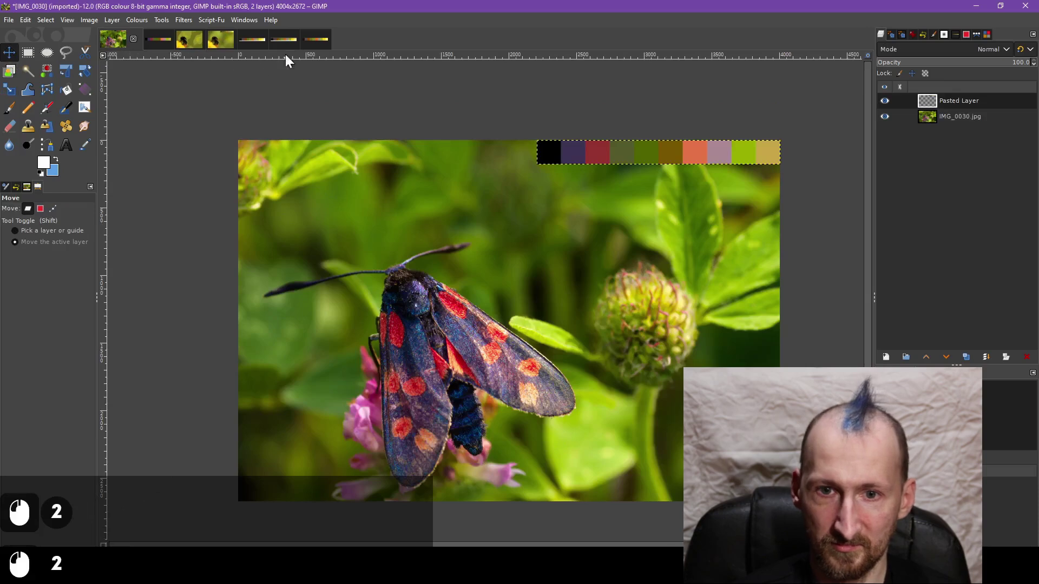
click(219, 43)
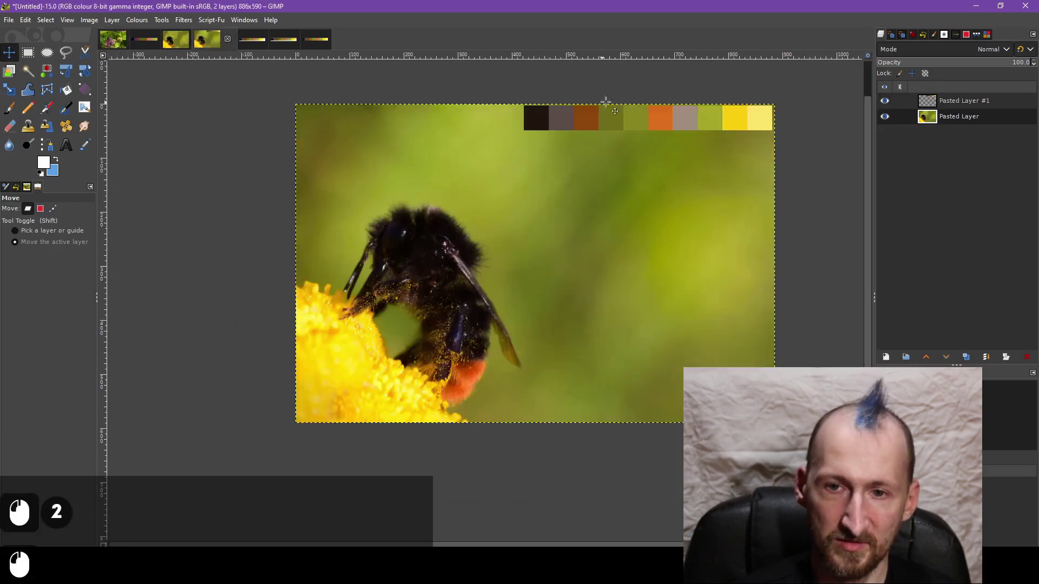